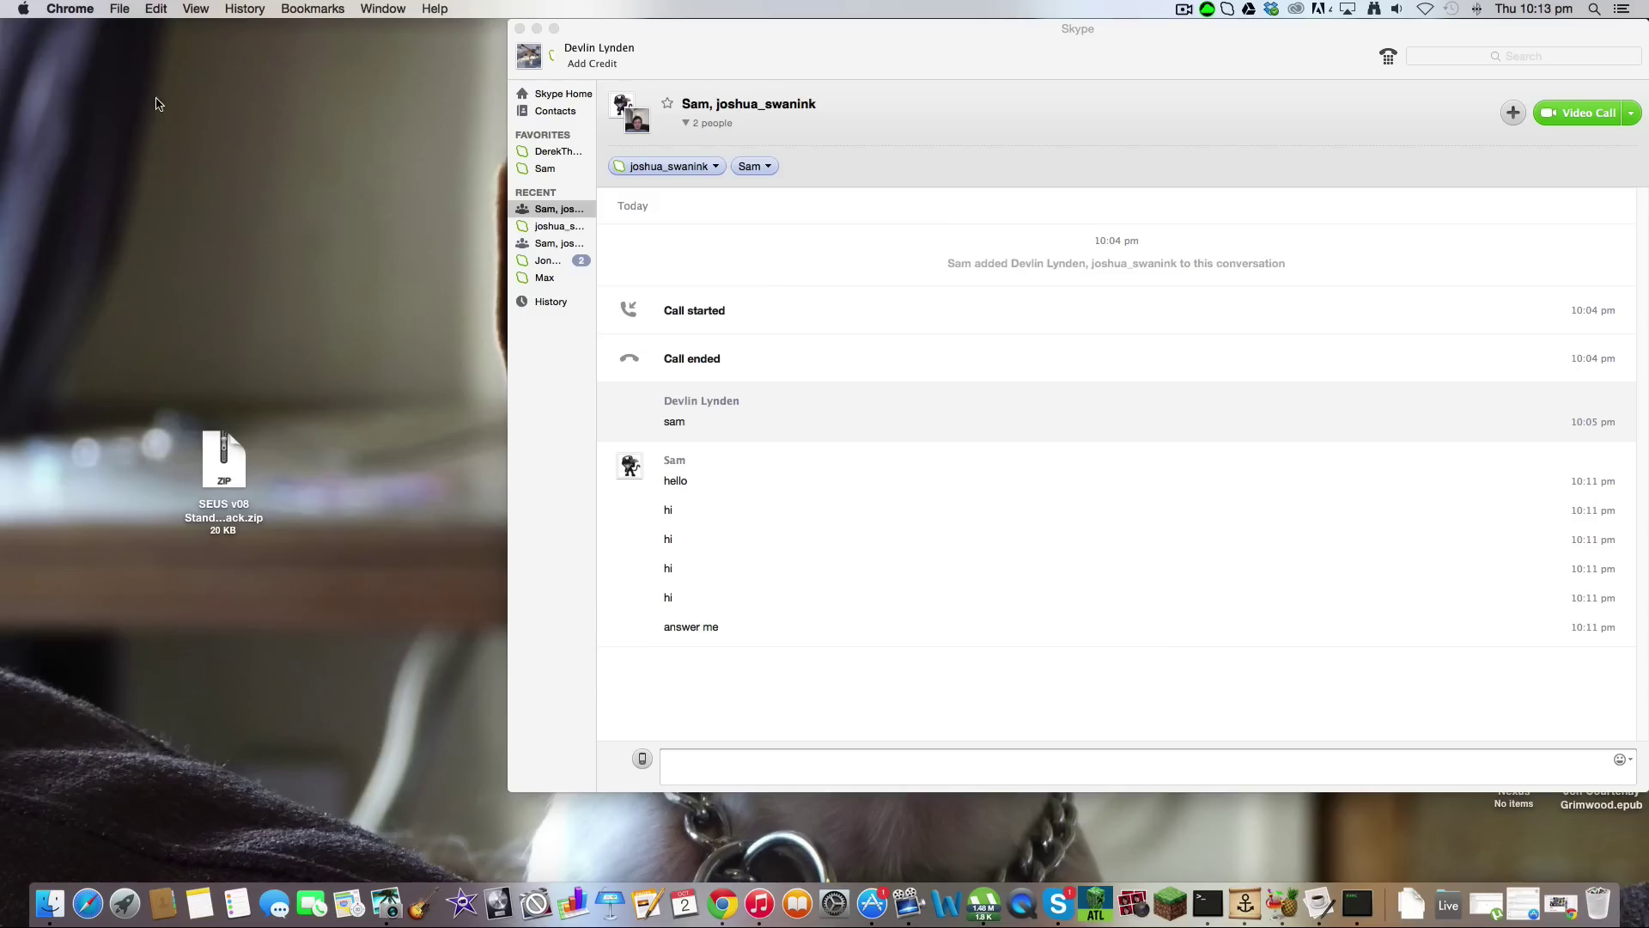
# Step: Minimize the Skype group conversation window to the Dock to reveal the desktop
pyautogui.click(537, 28)
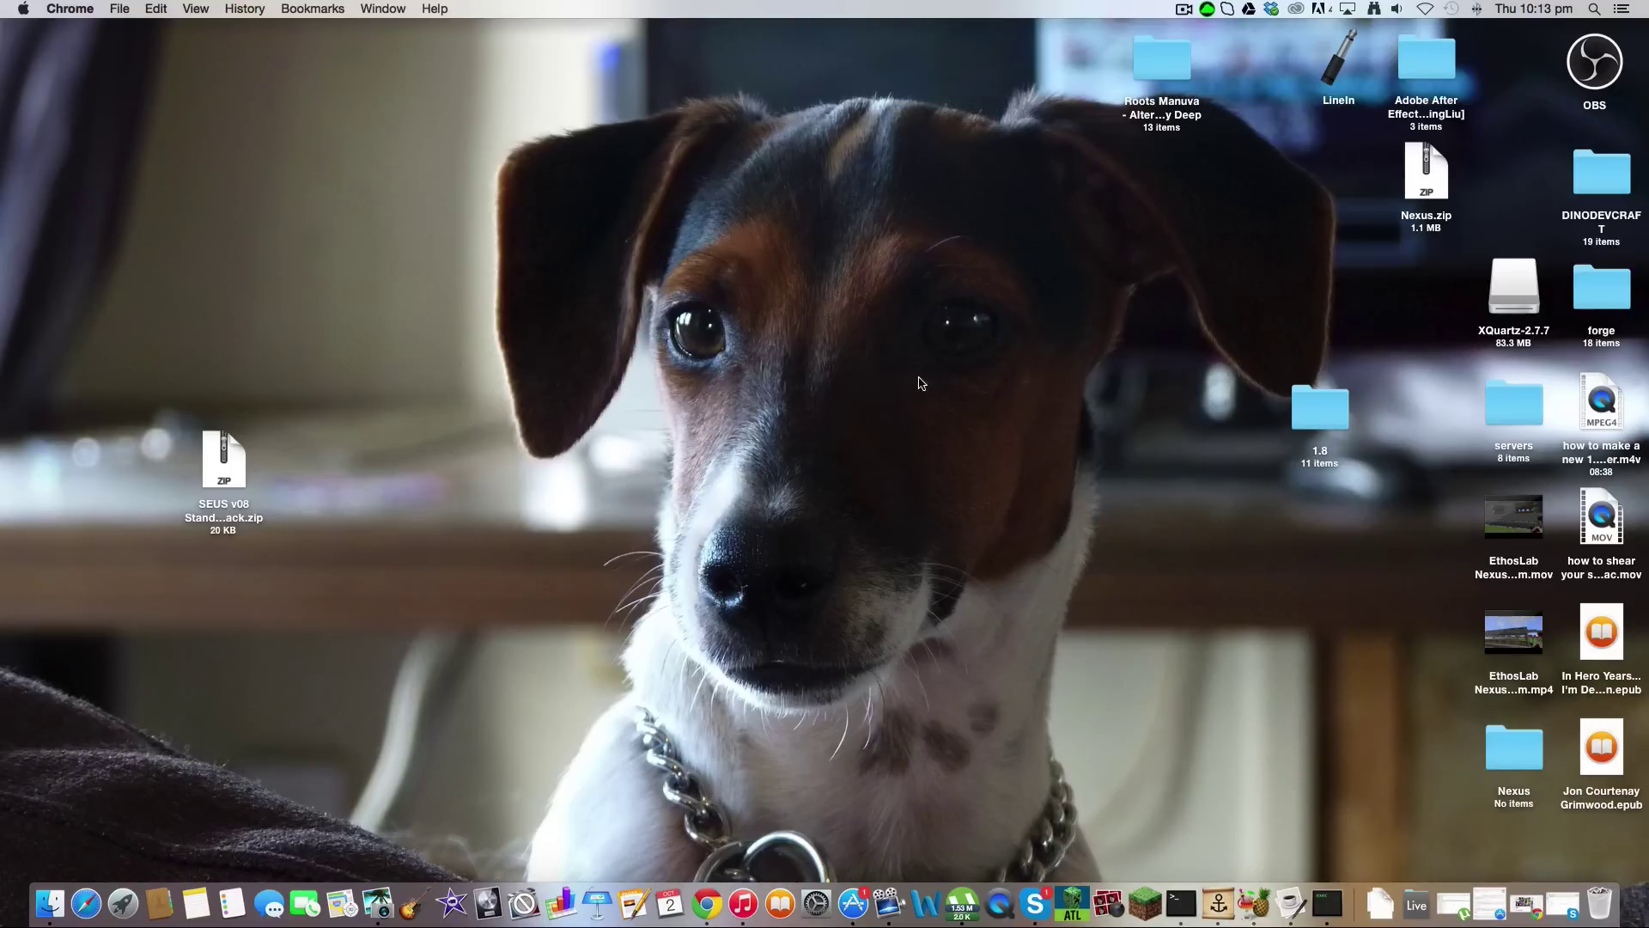
pyautogui.click(1218, 902)
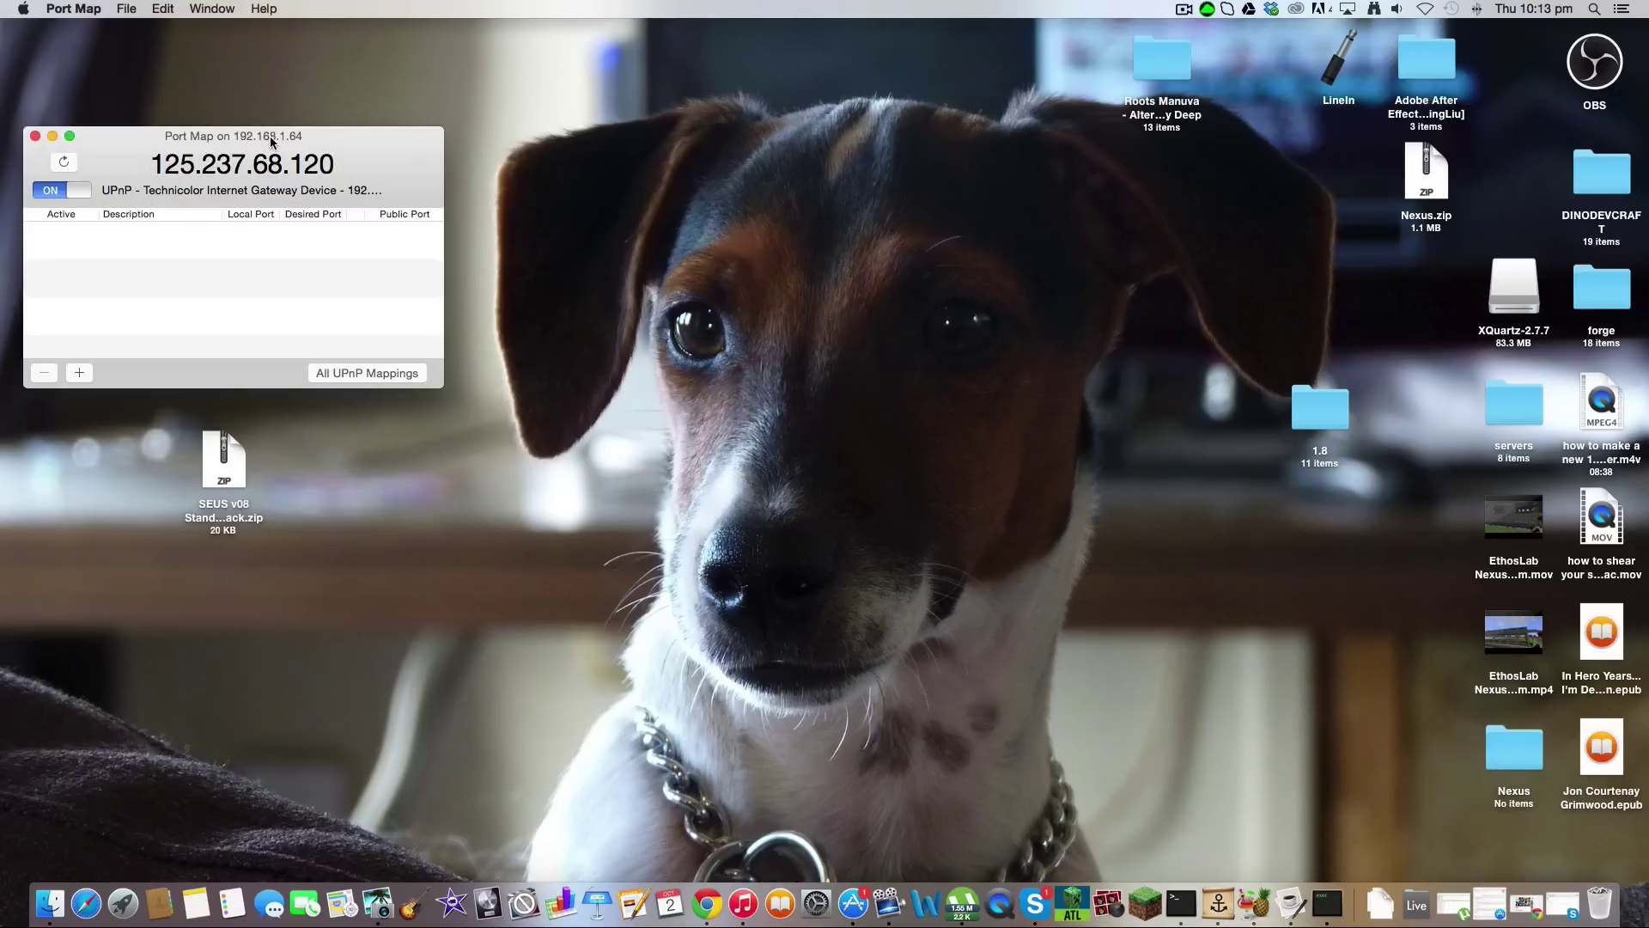
pyautogui.moveTo(269, 136); pyautogui.dragTo(760, 363)
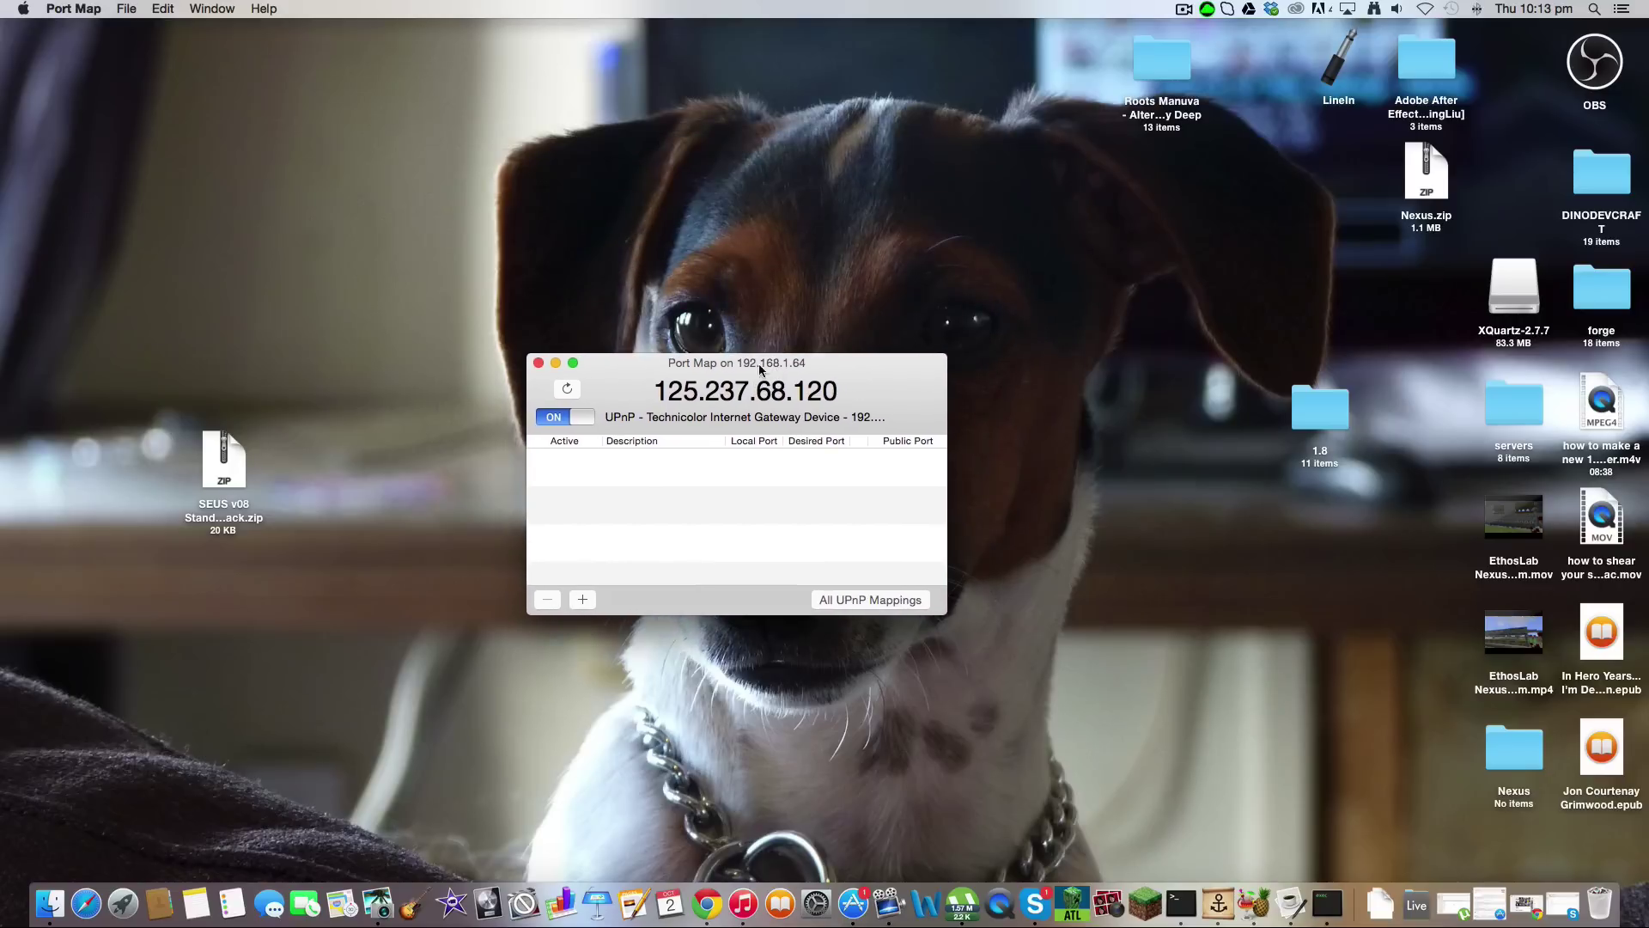
pyautogui.click(537, 363)
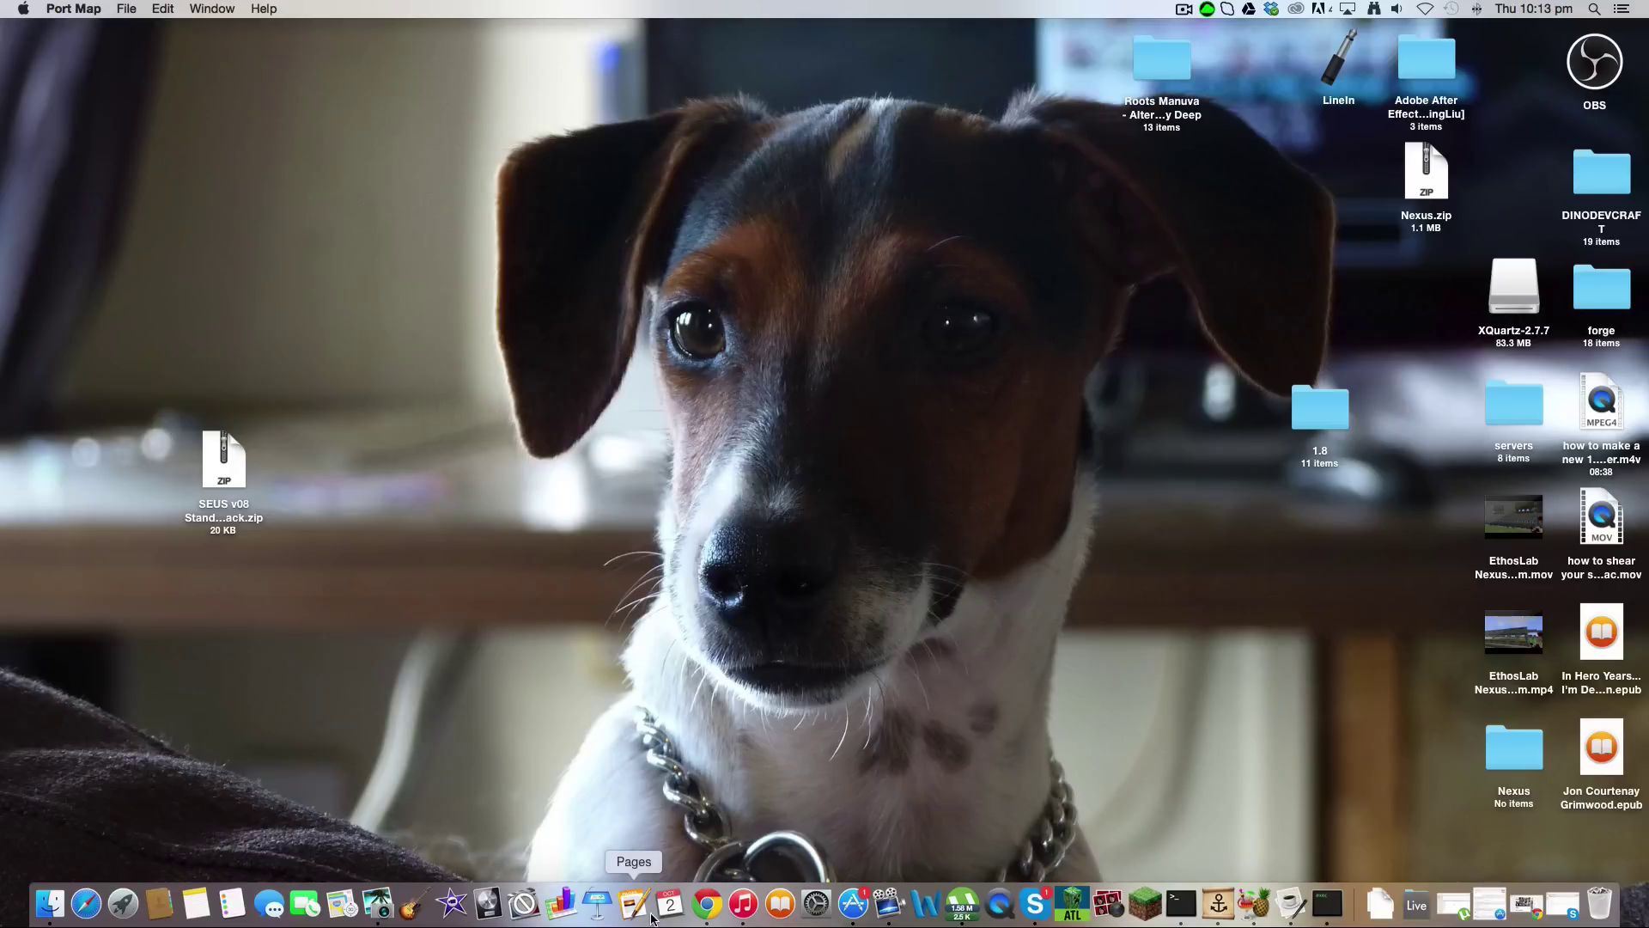
pyautogui.click(708, 903)
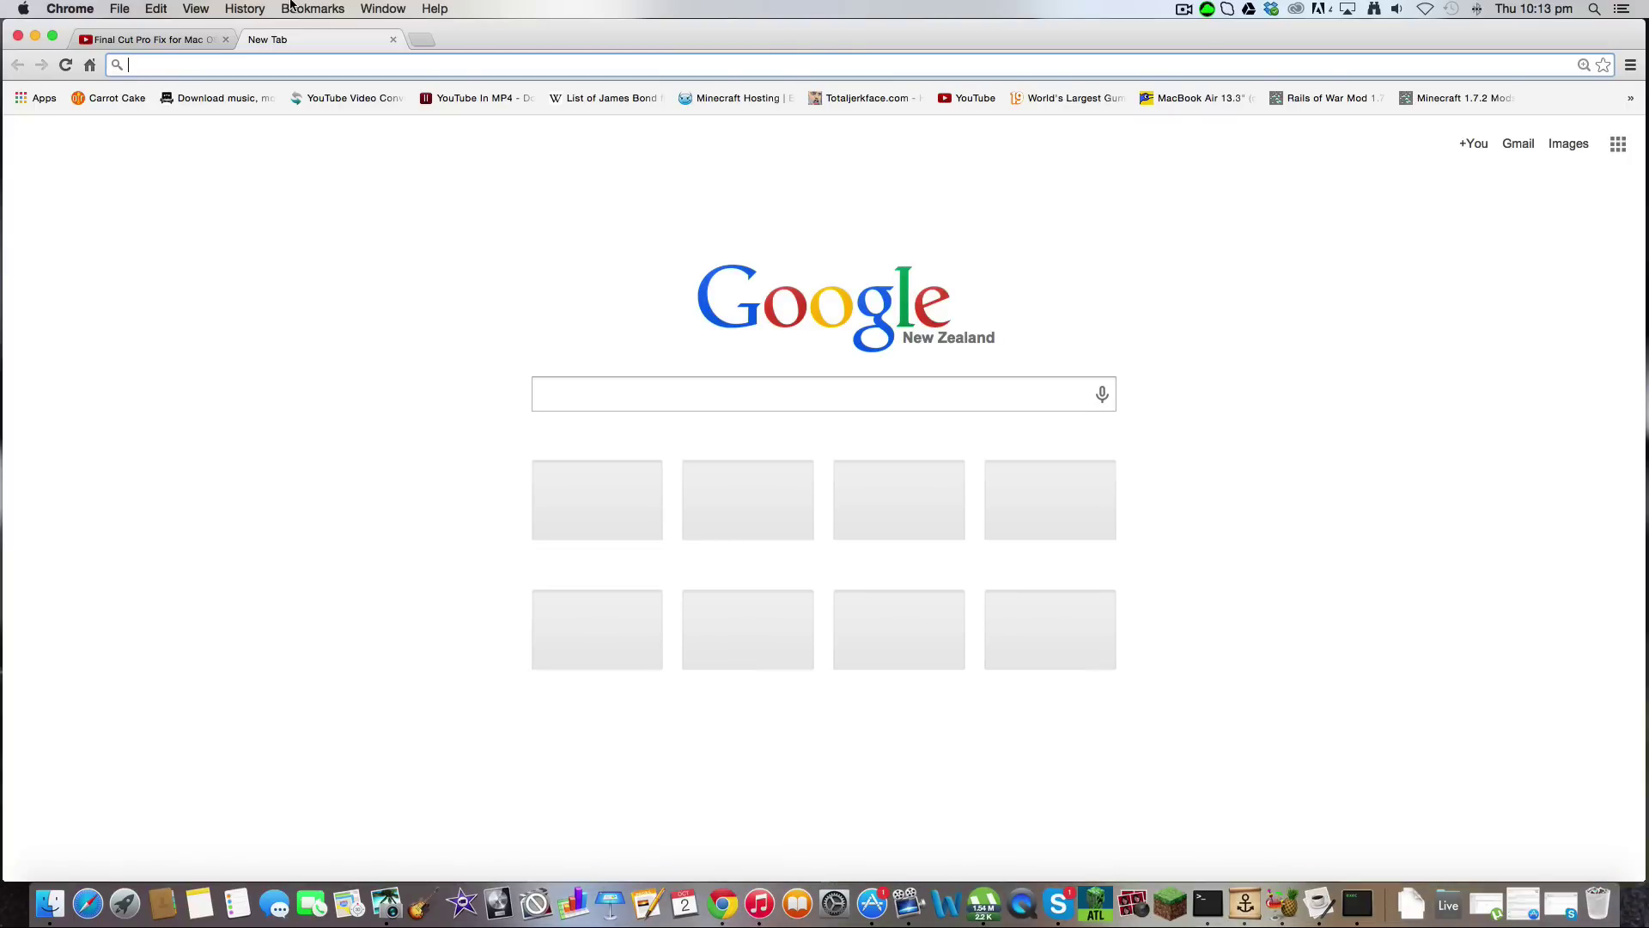
pyautogui.write('port')
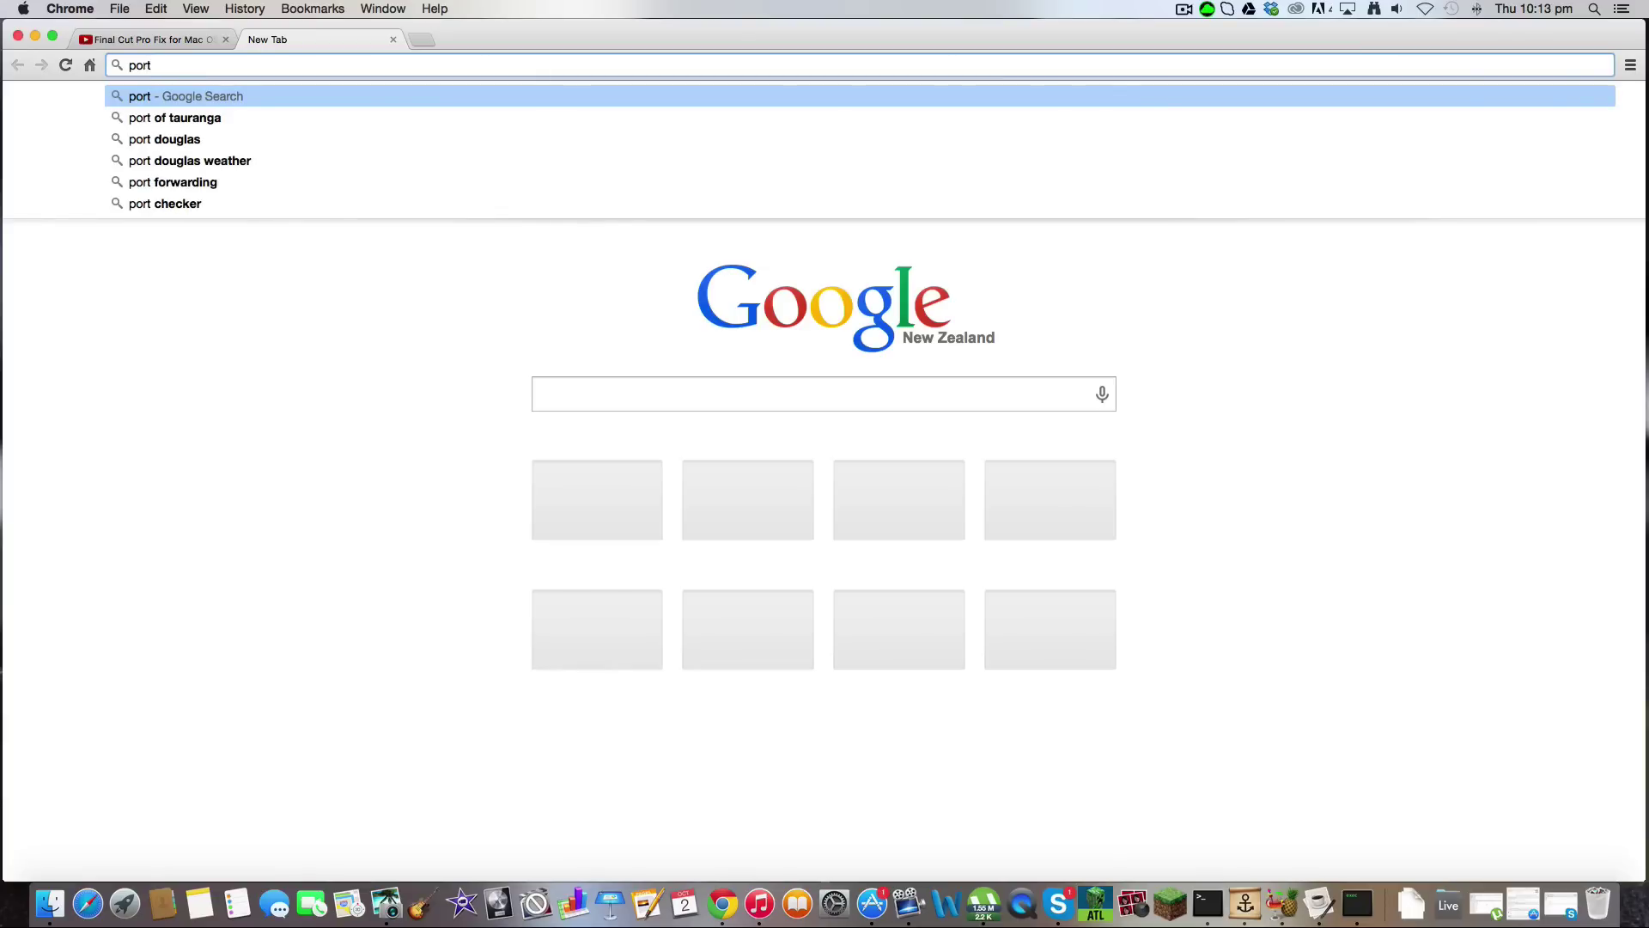
pyautogui.write(' map')
pyautogui.press('Return')
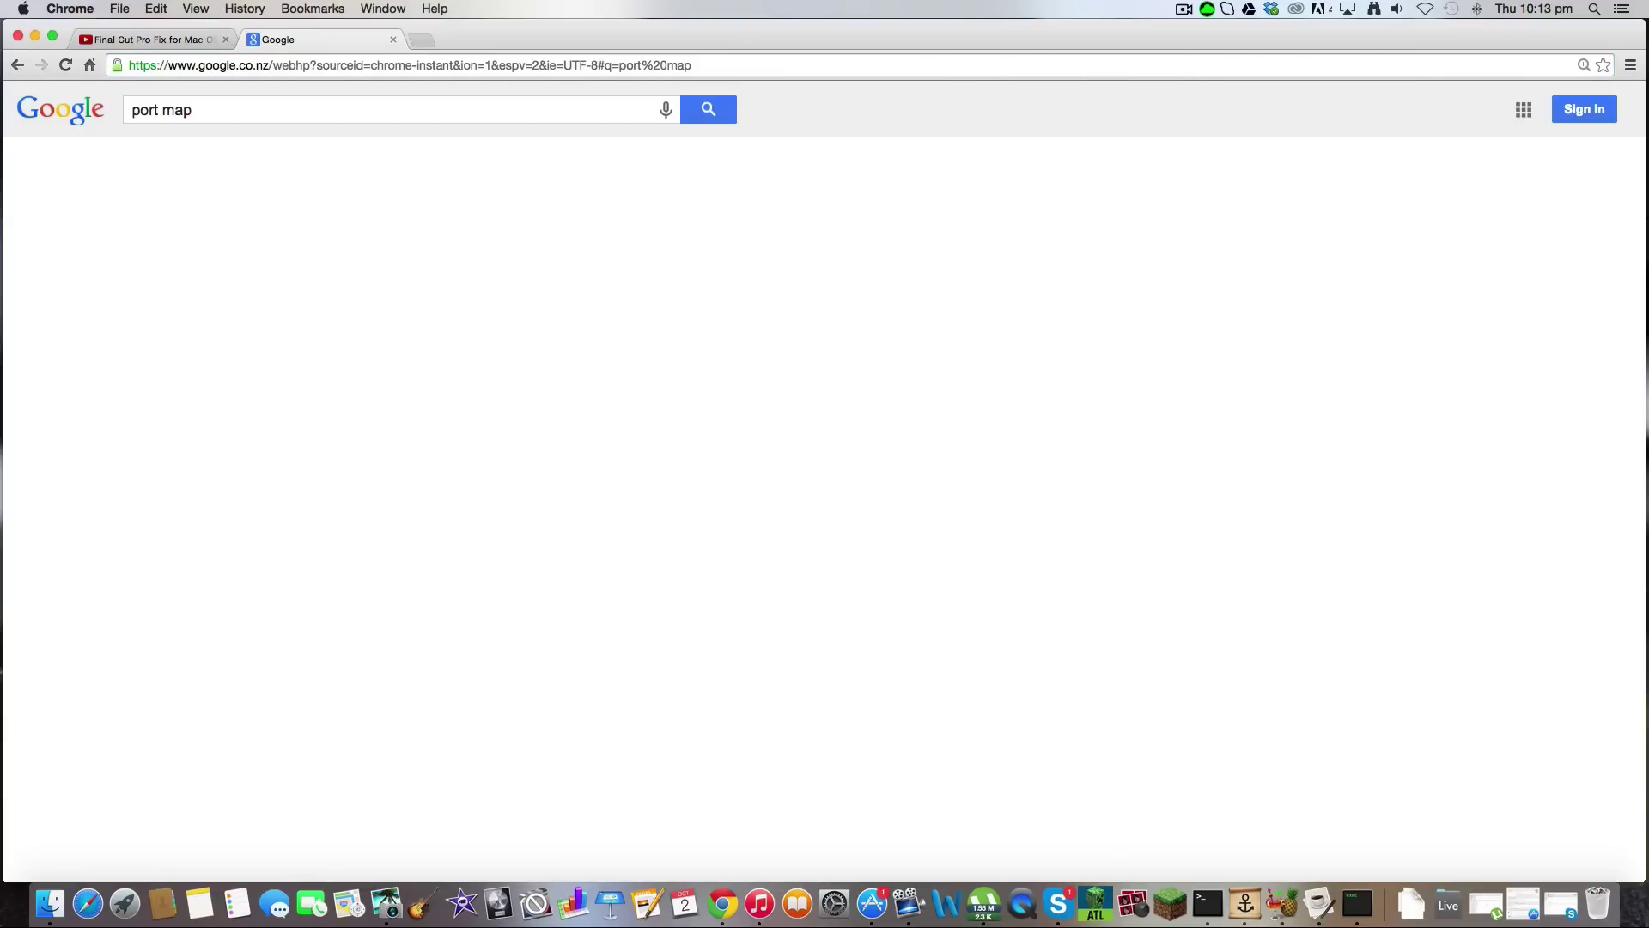
pyautogui.click(226, 256)
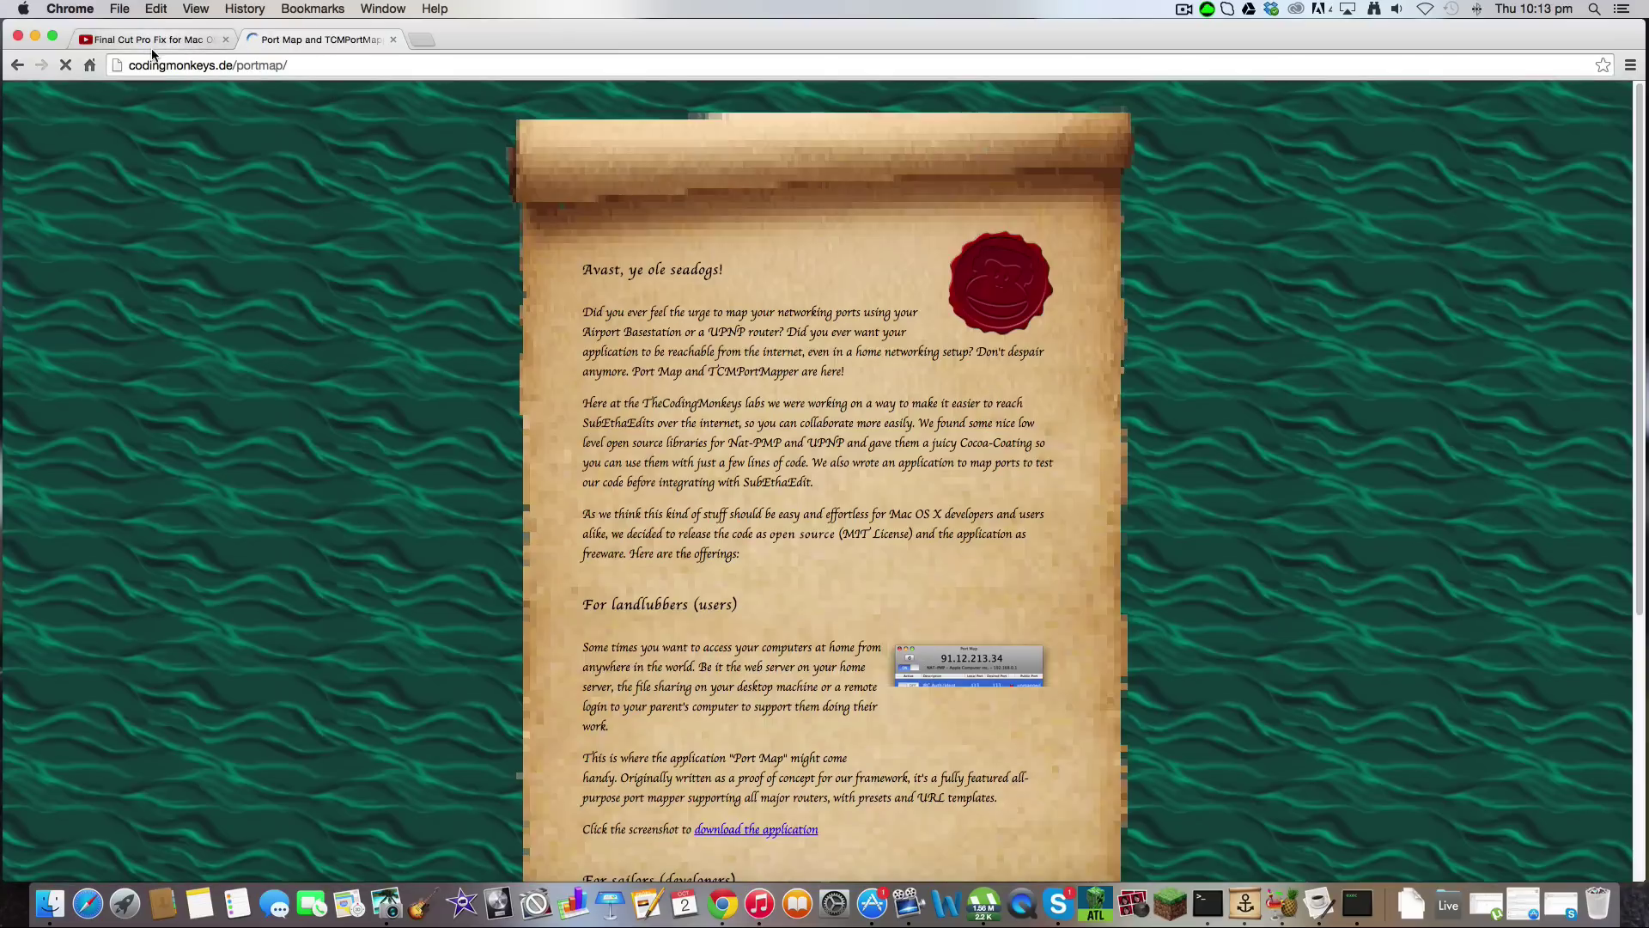
pyautogui.scroll(-5, 828, 302)
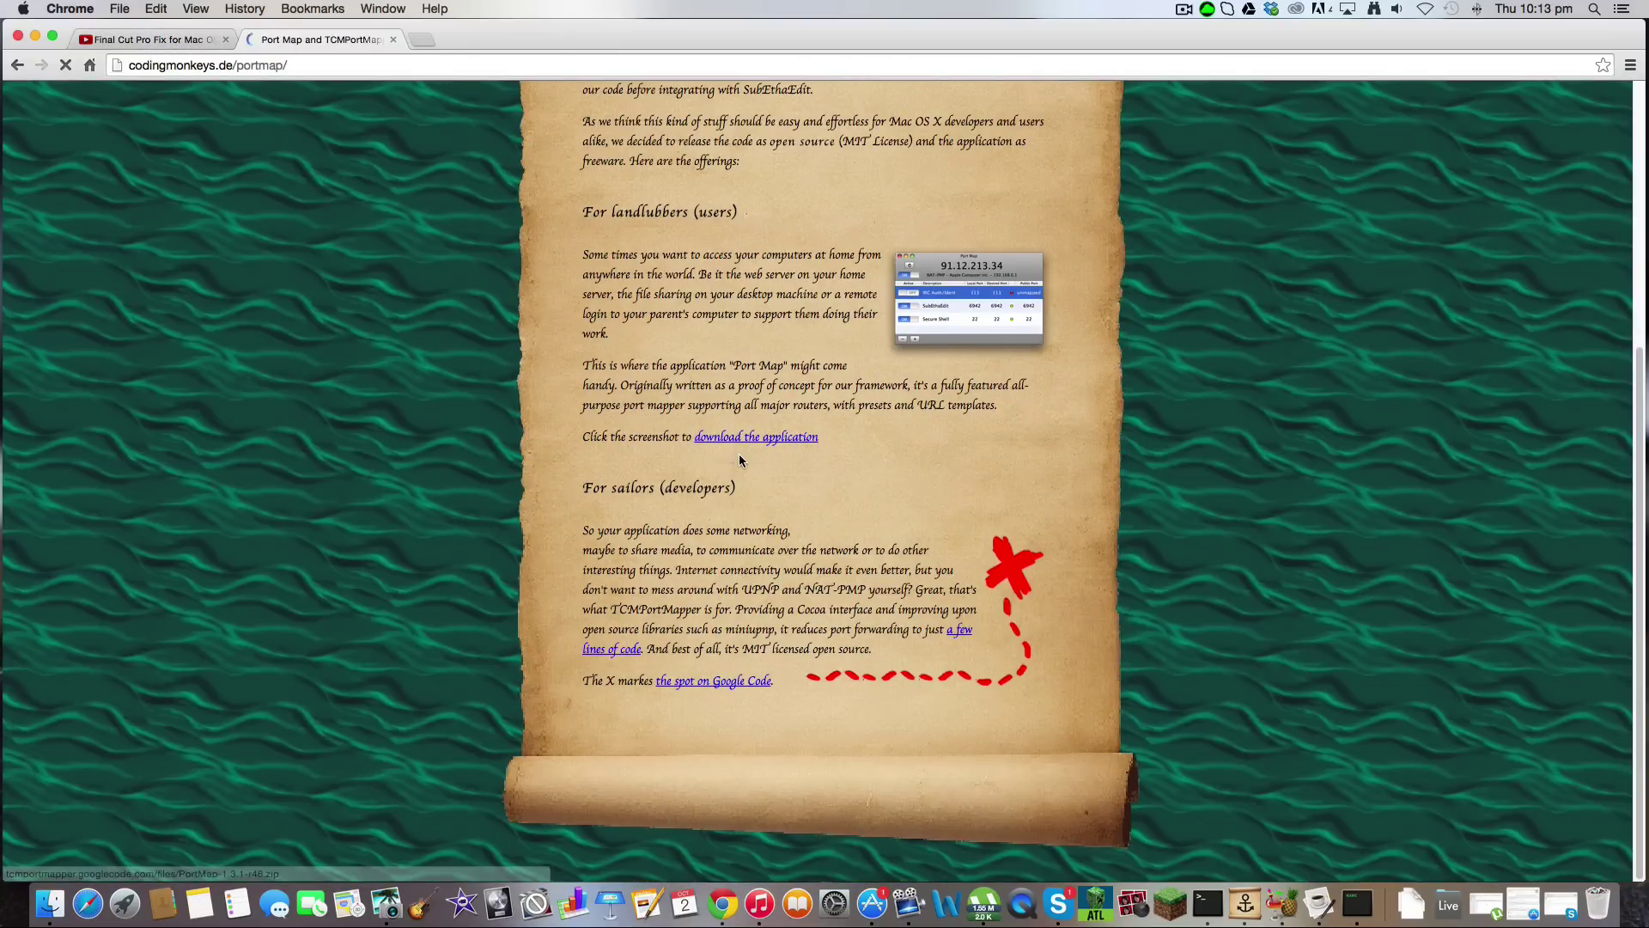
pyautogui.click(393, 40)
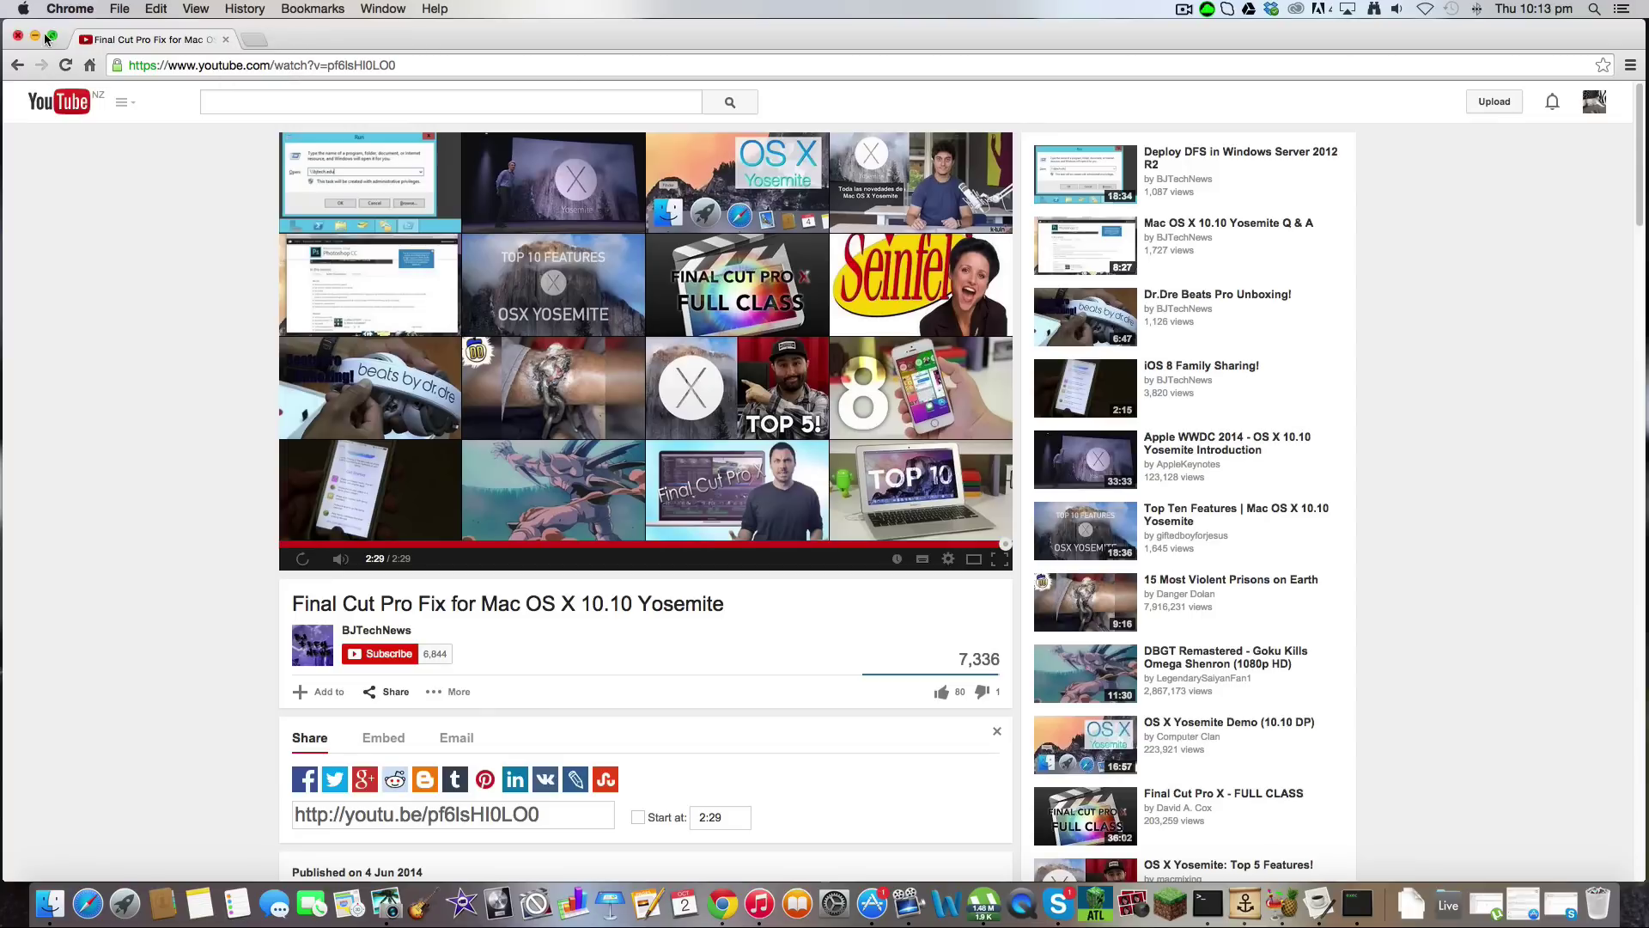
pyautogui.press('super+w')
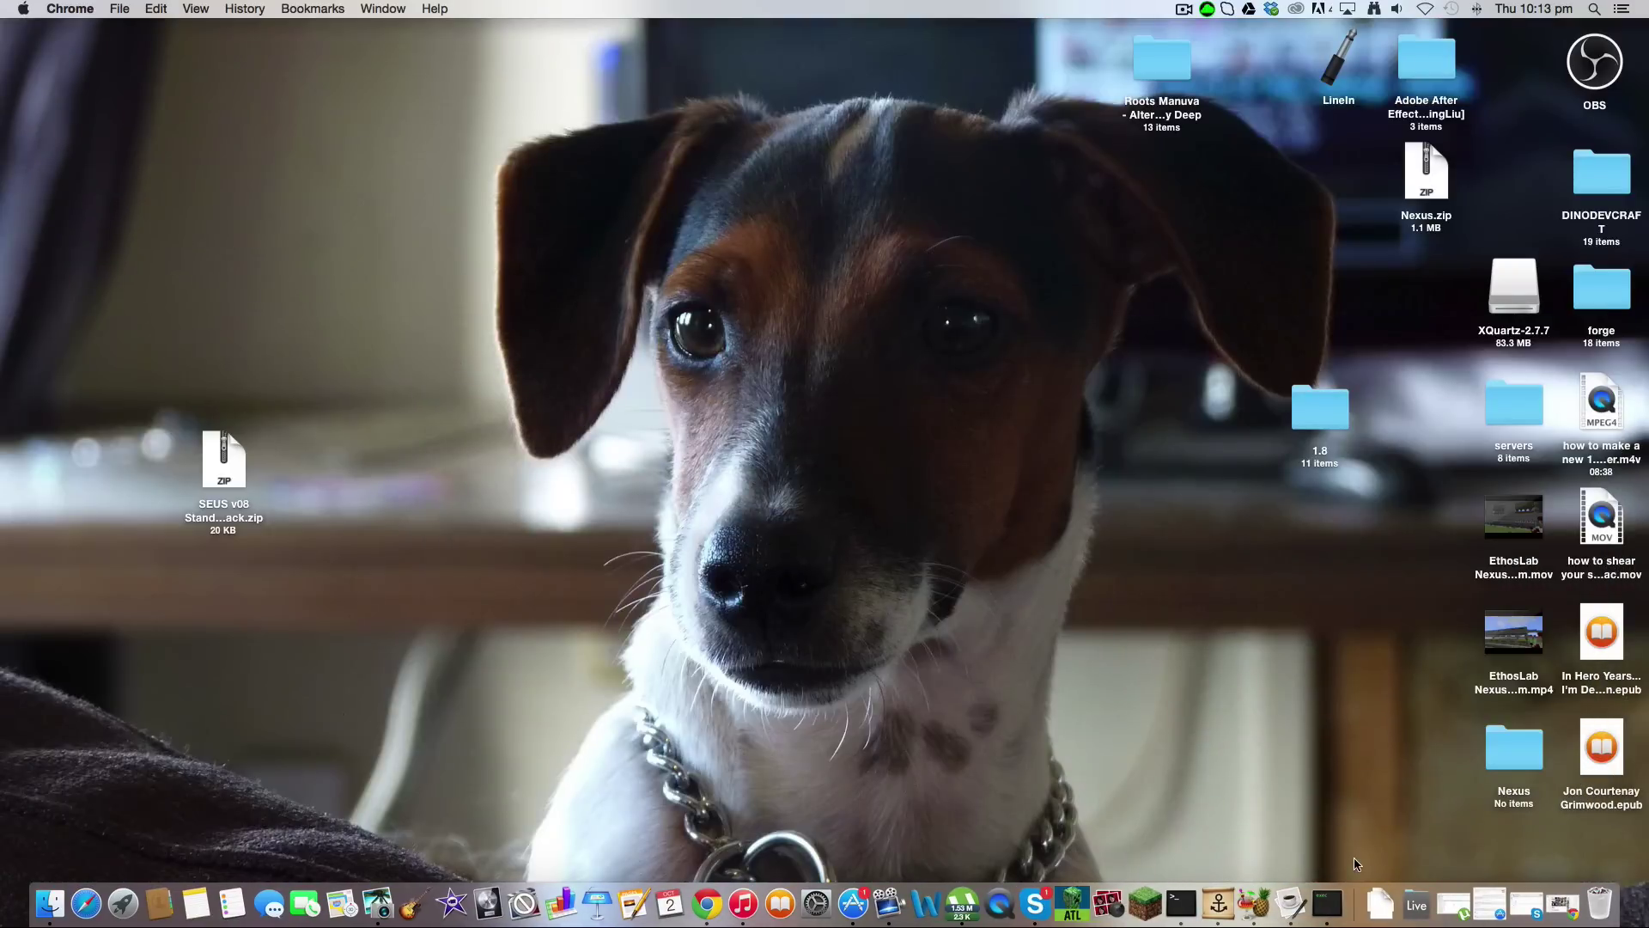
# Step: Reopen Port Map, switch UPnP off and back on, and open the Add Mapping form
pyautogui.click(1232, 914)
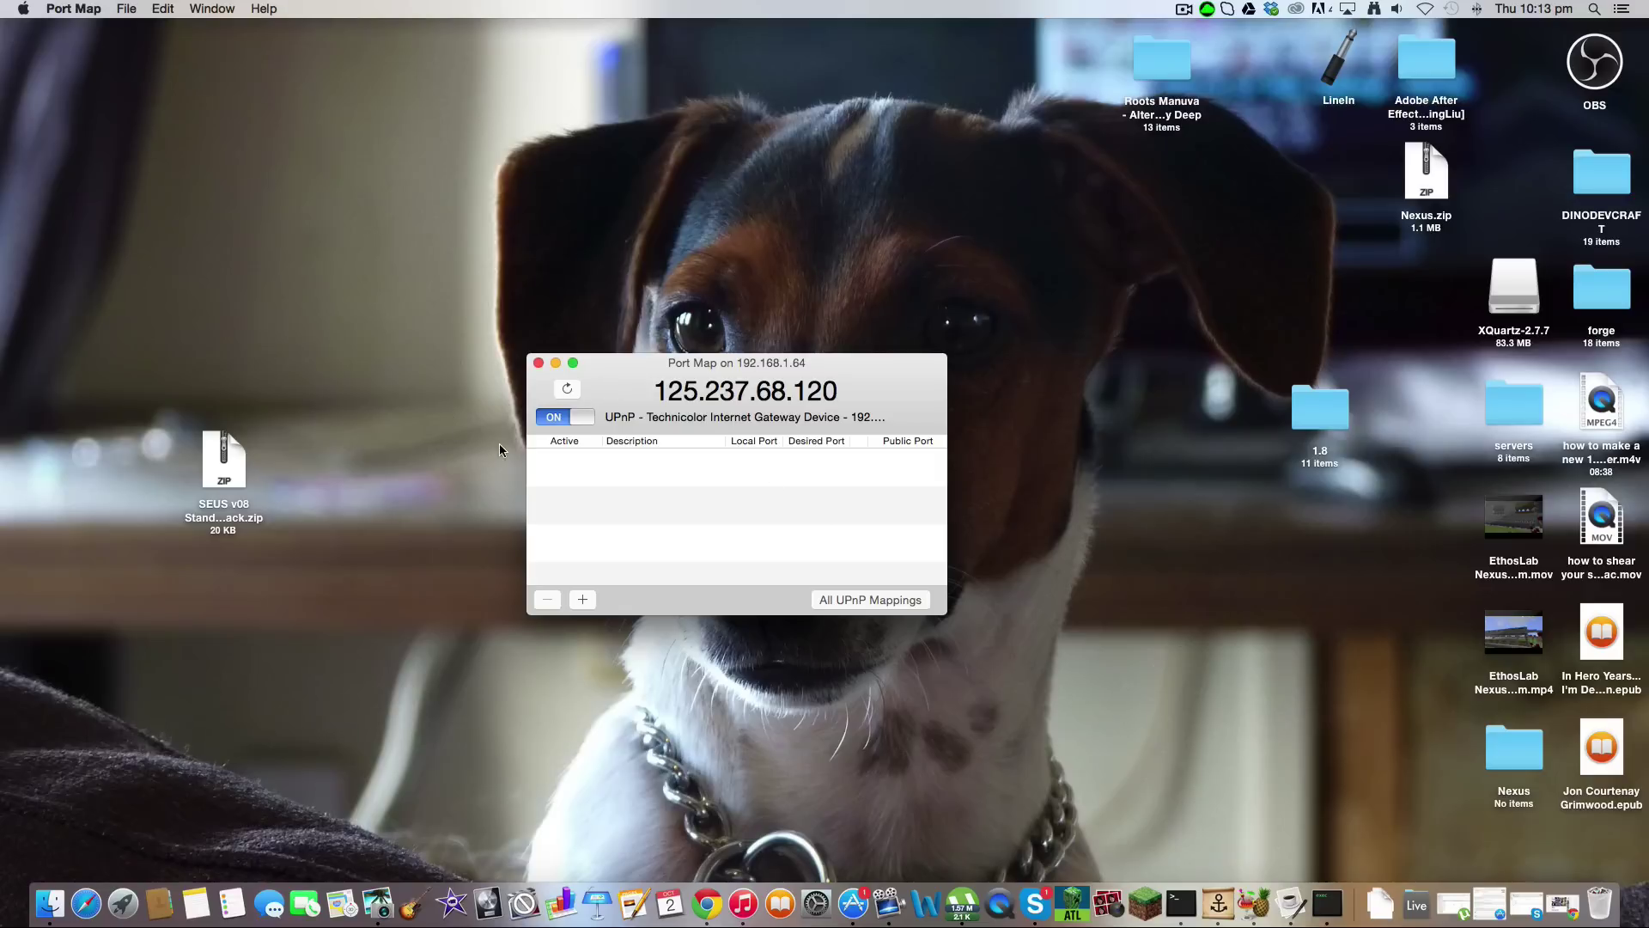
pyautogui.click(545, 418)
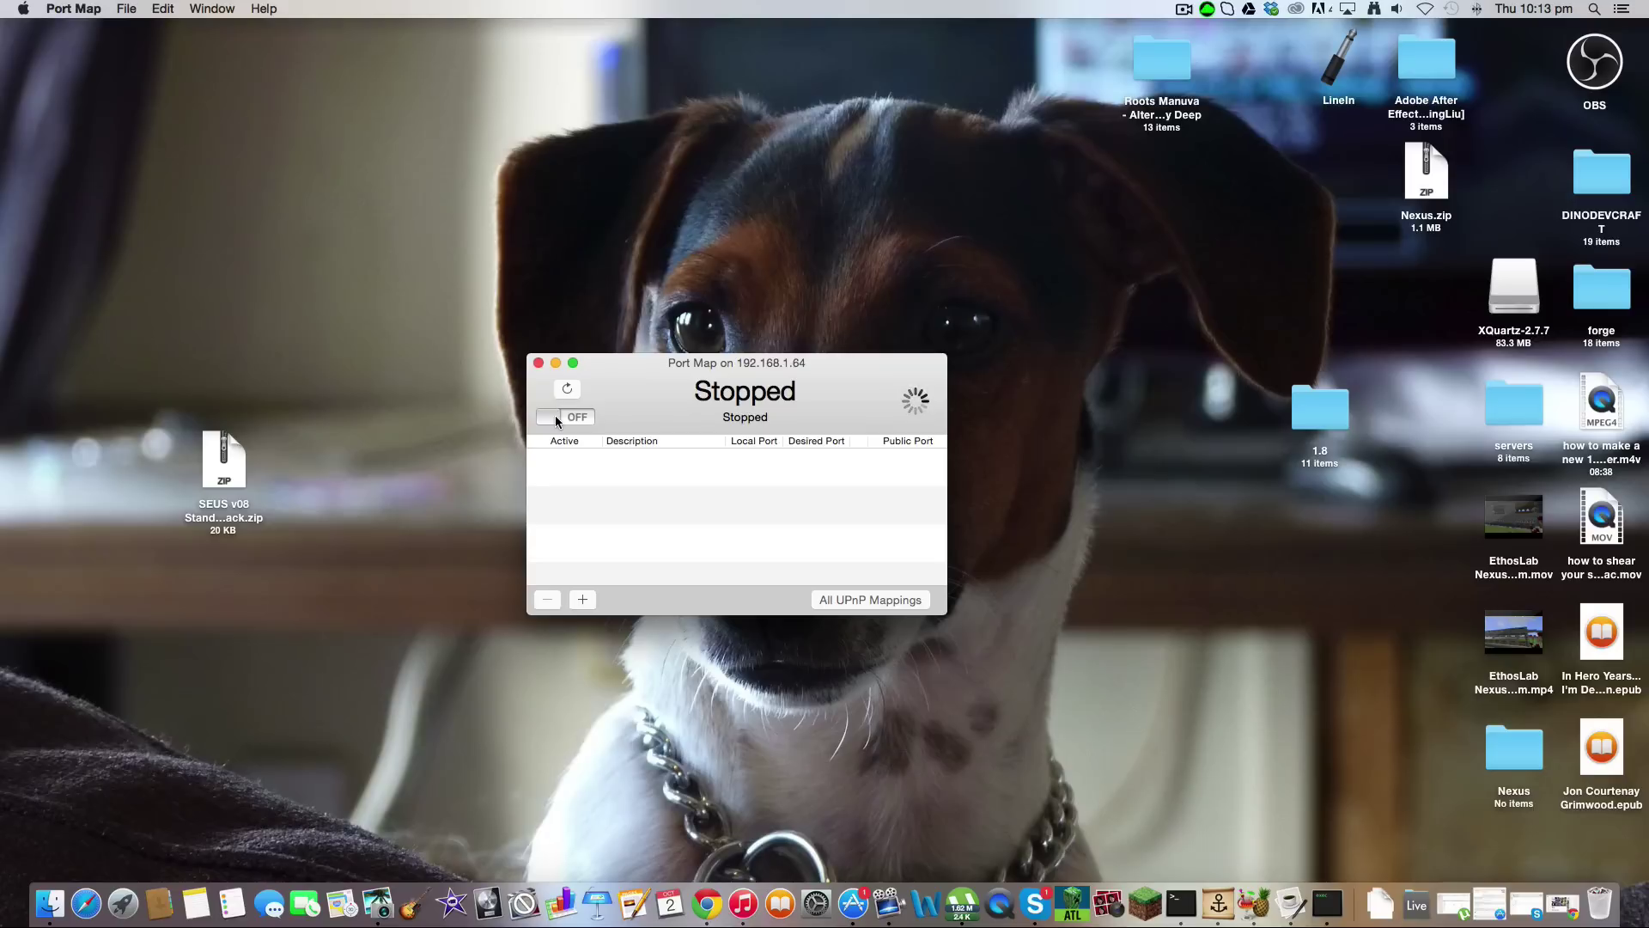
pyautogui.click(557, 419)
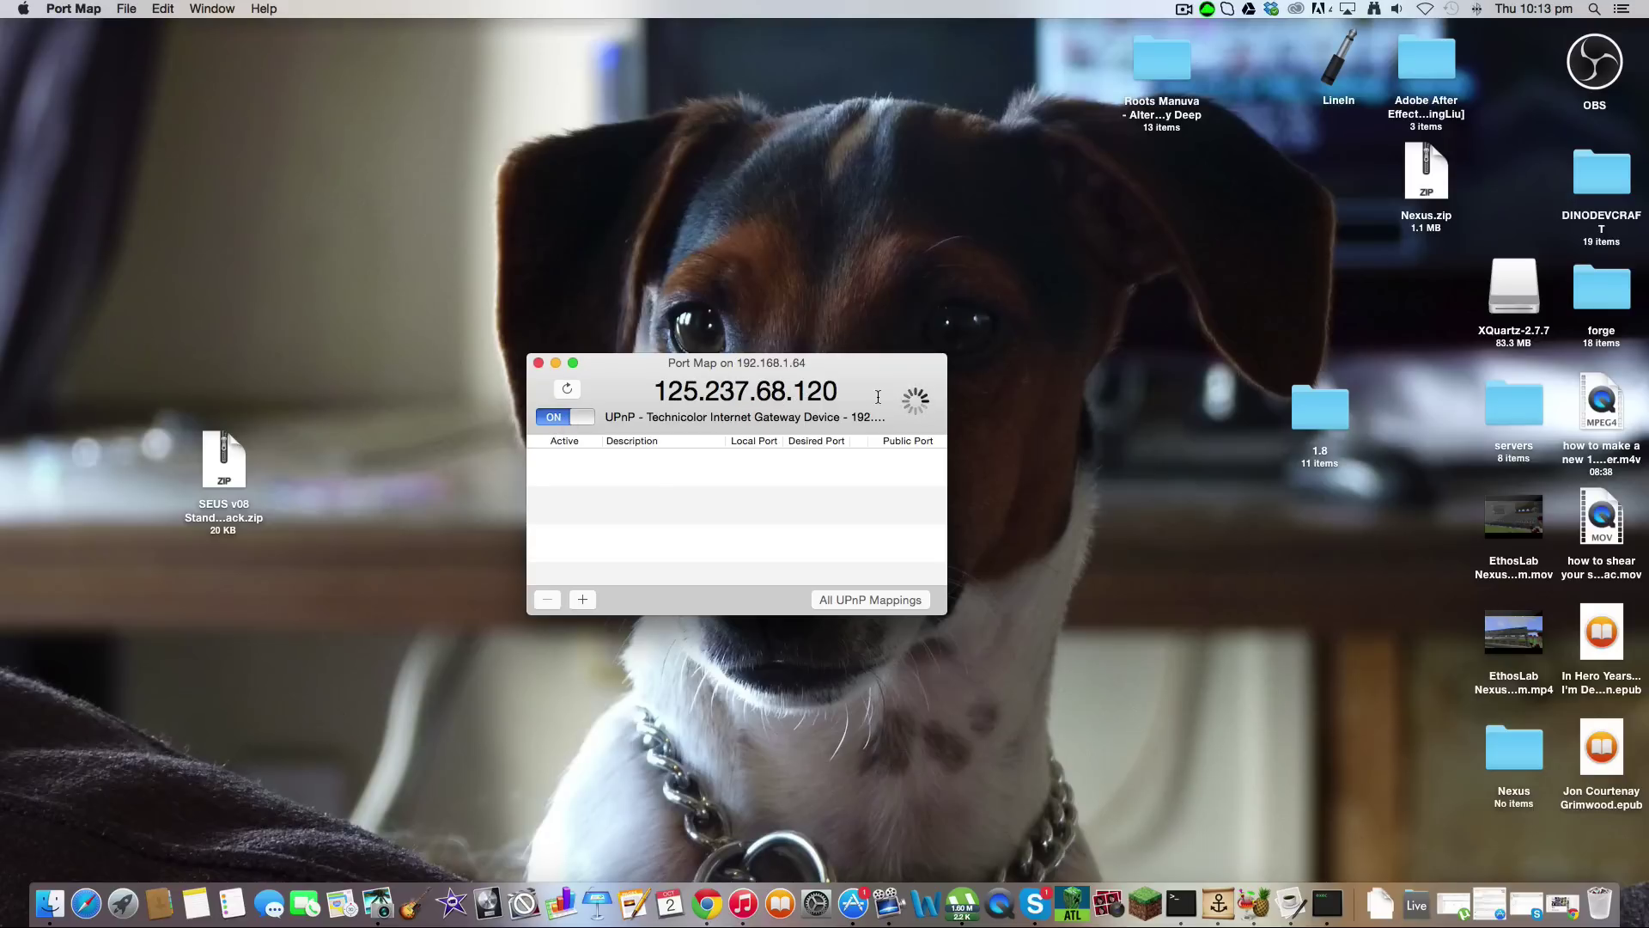
pyautogui.moveTo(653, 391)
pyautogui.mouseDown()
pyautogui.moveTo(846, 393)
pyautogui.moveTo(657, 381)
pyautogui.mouseUp()
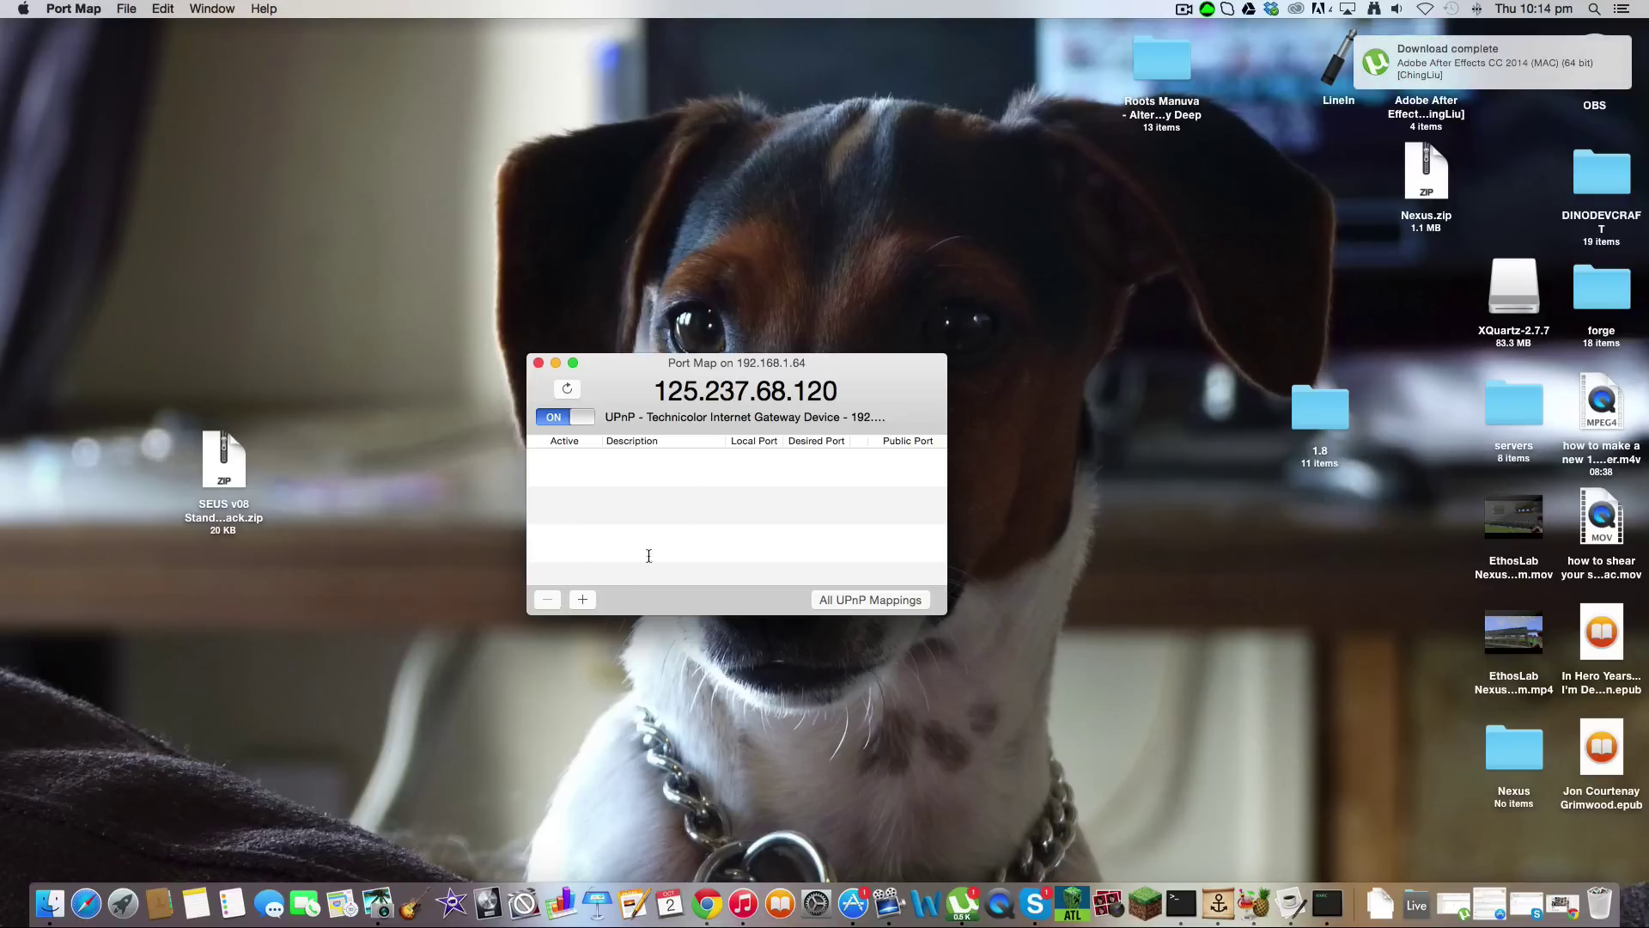
pyautogui.click(582, 599)
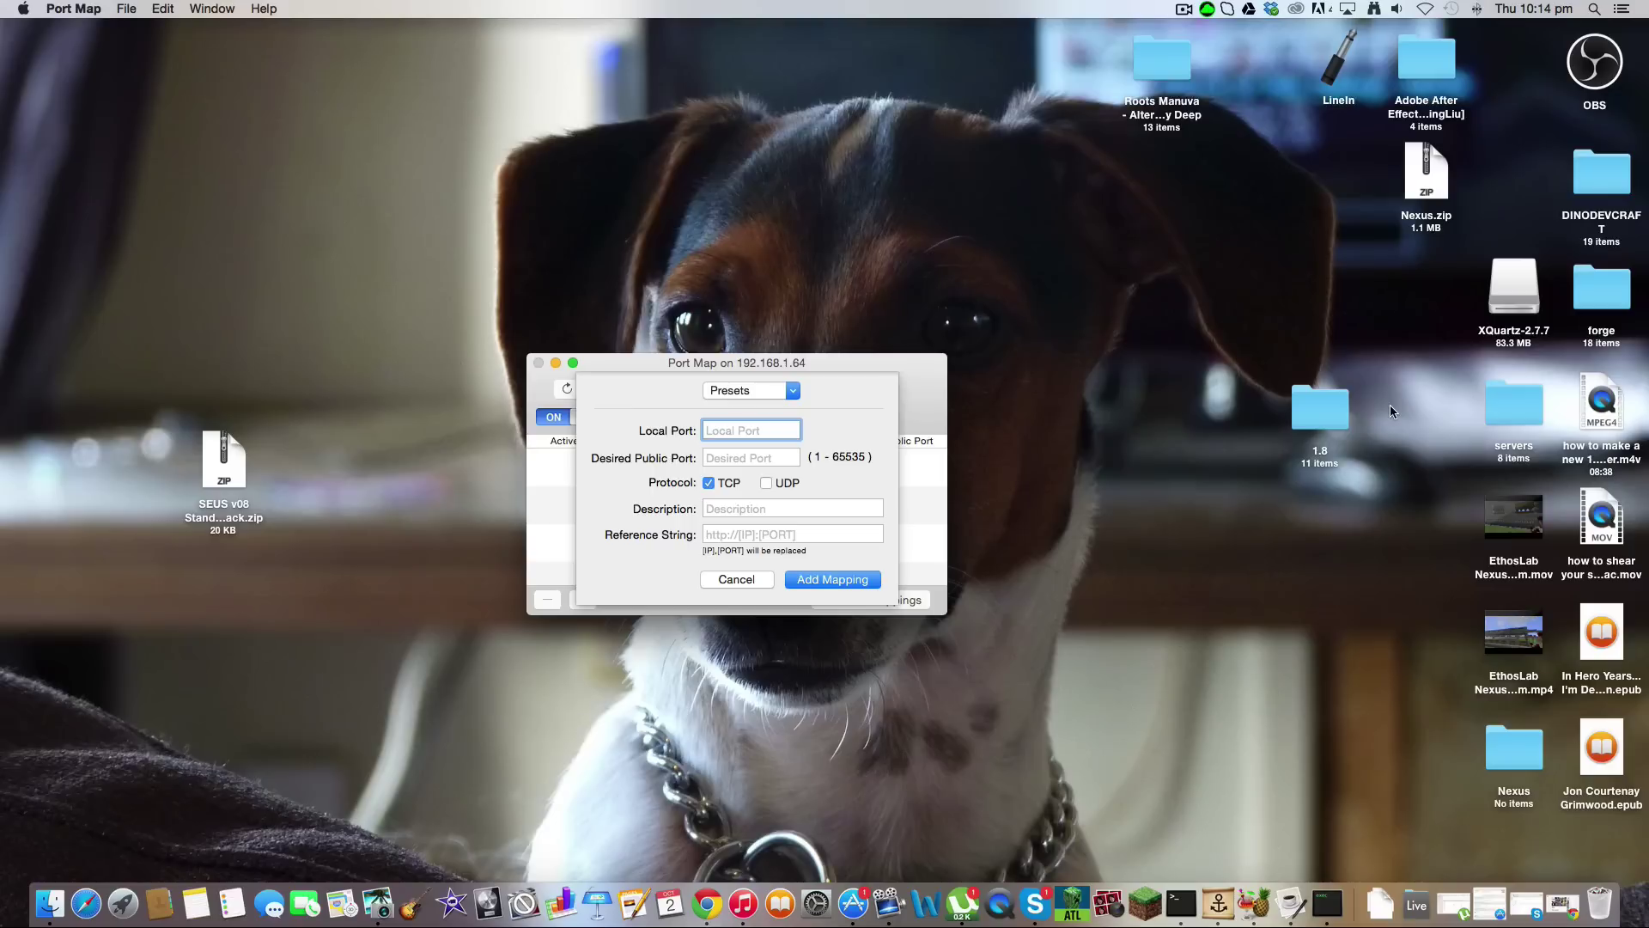
# Step: Open the 1.8 server folder and its server.properties file in TextEdit
pyautogui.click(1331, 388)
pyautogui.doubleClick(1328, 395)
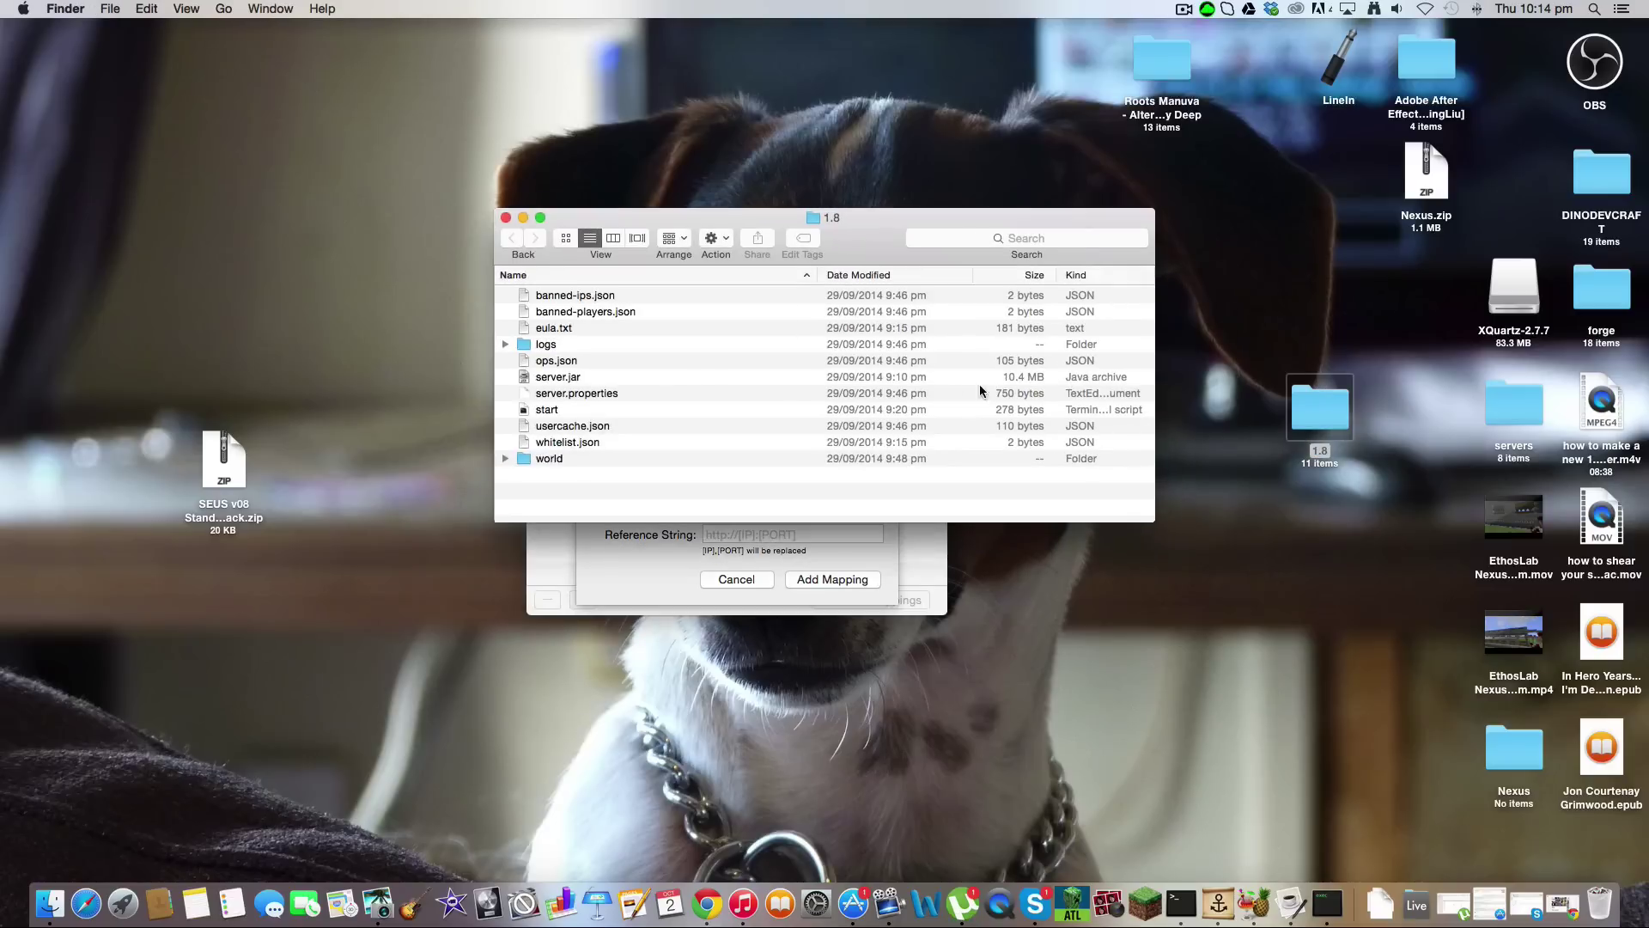
pyautogui.doubleClick(551, 393)
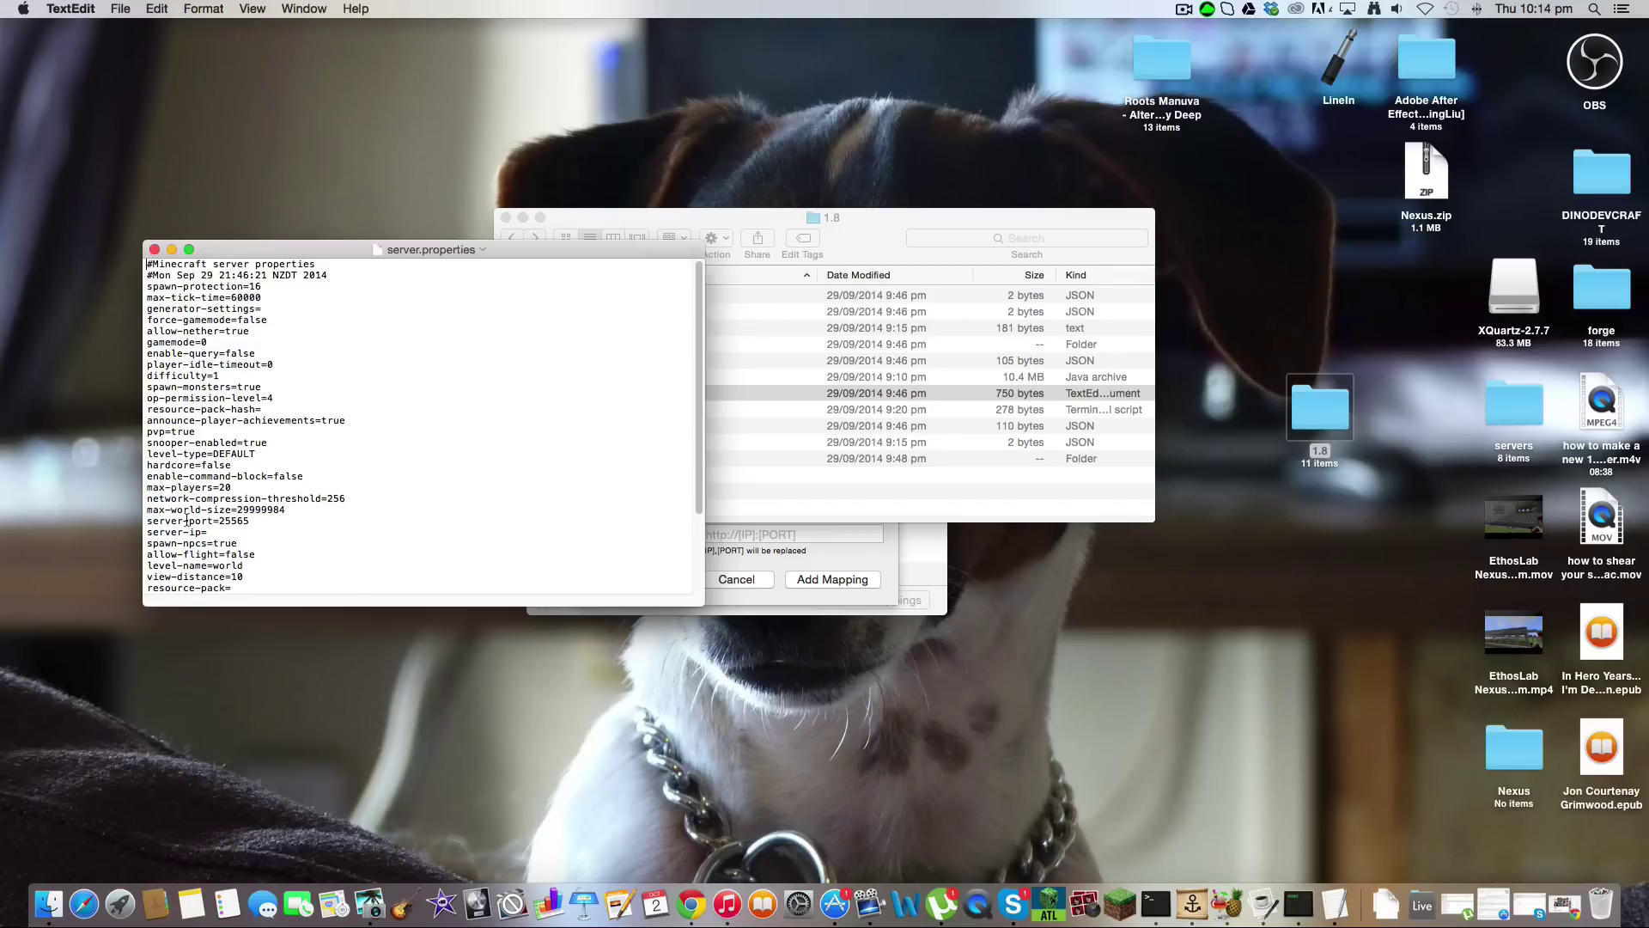
# Step: Check that server-port is 25565 in server.properties, then close the file
pyautogui.moveTo(166, 524); pyautogui.dragTo(687, 520)
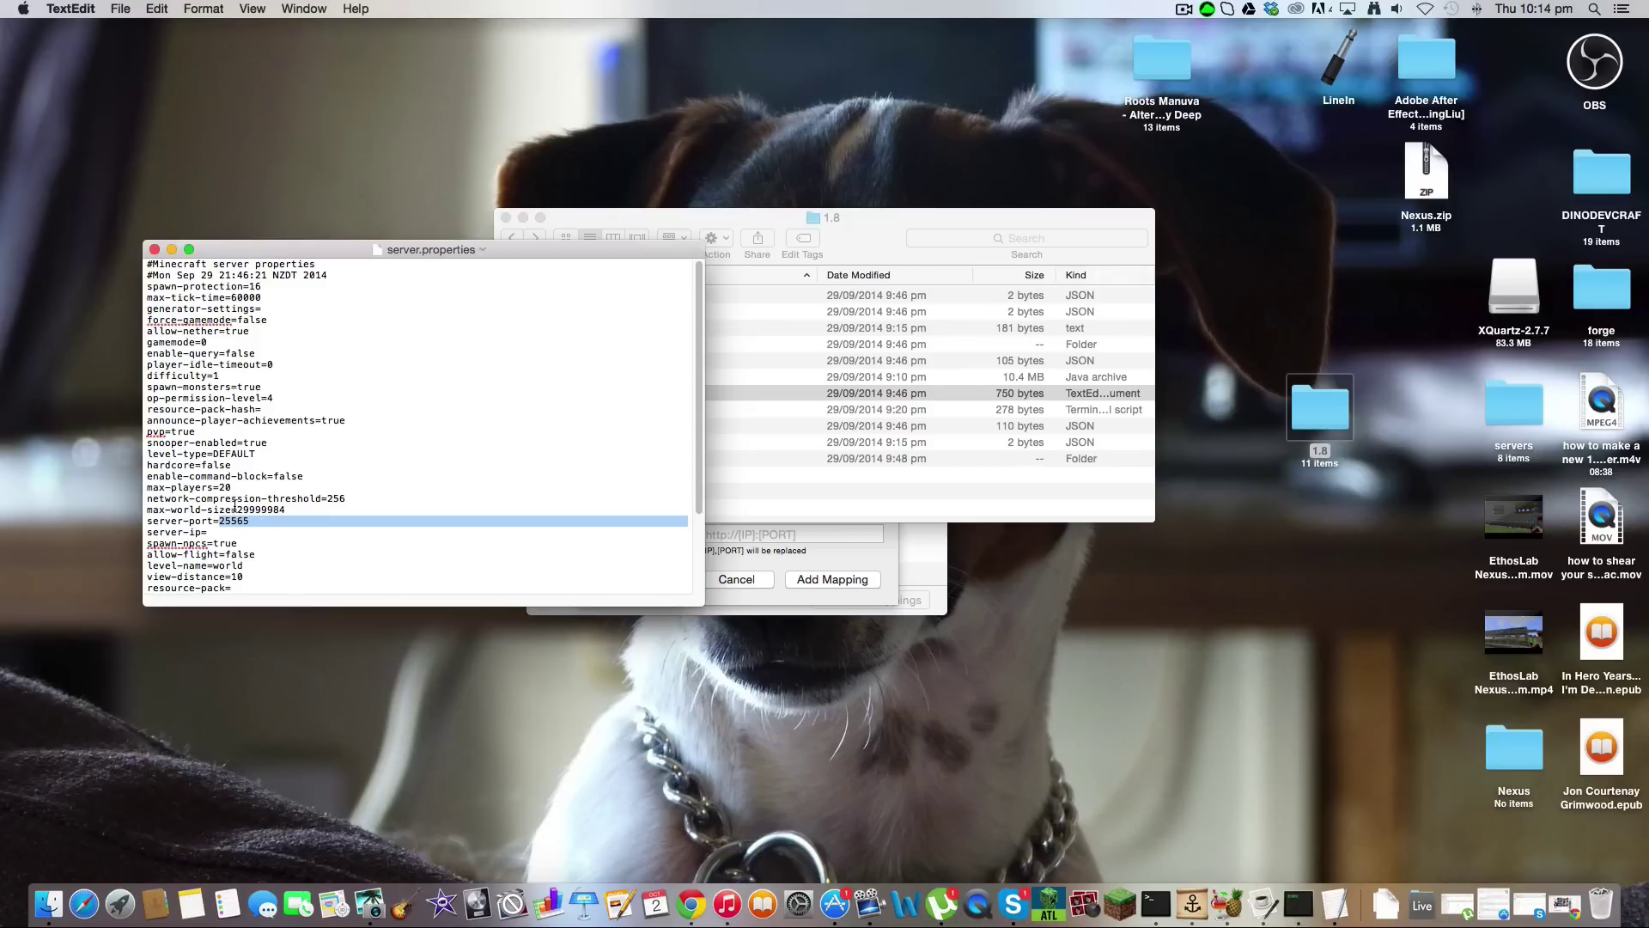
pyautogui.click(156, 250)
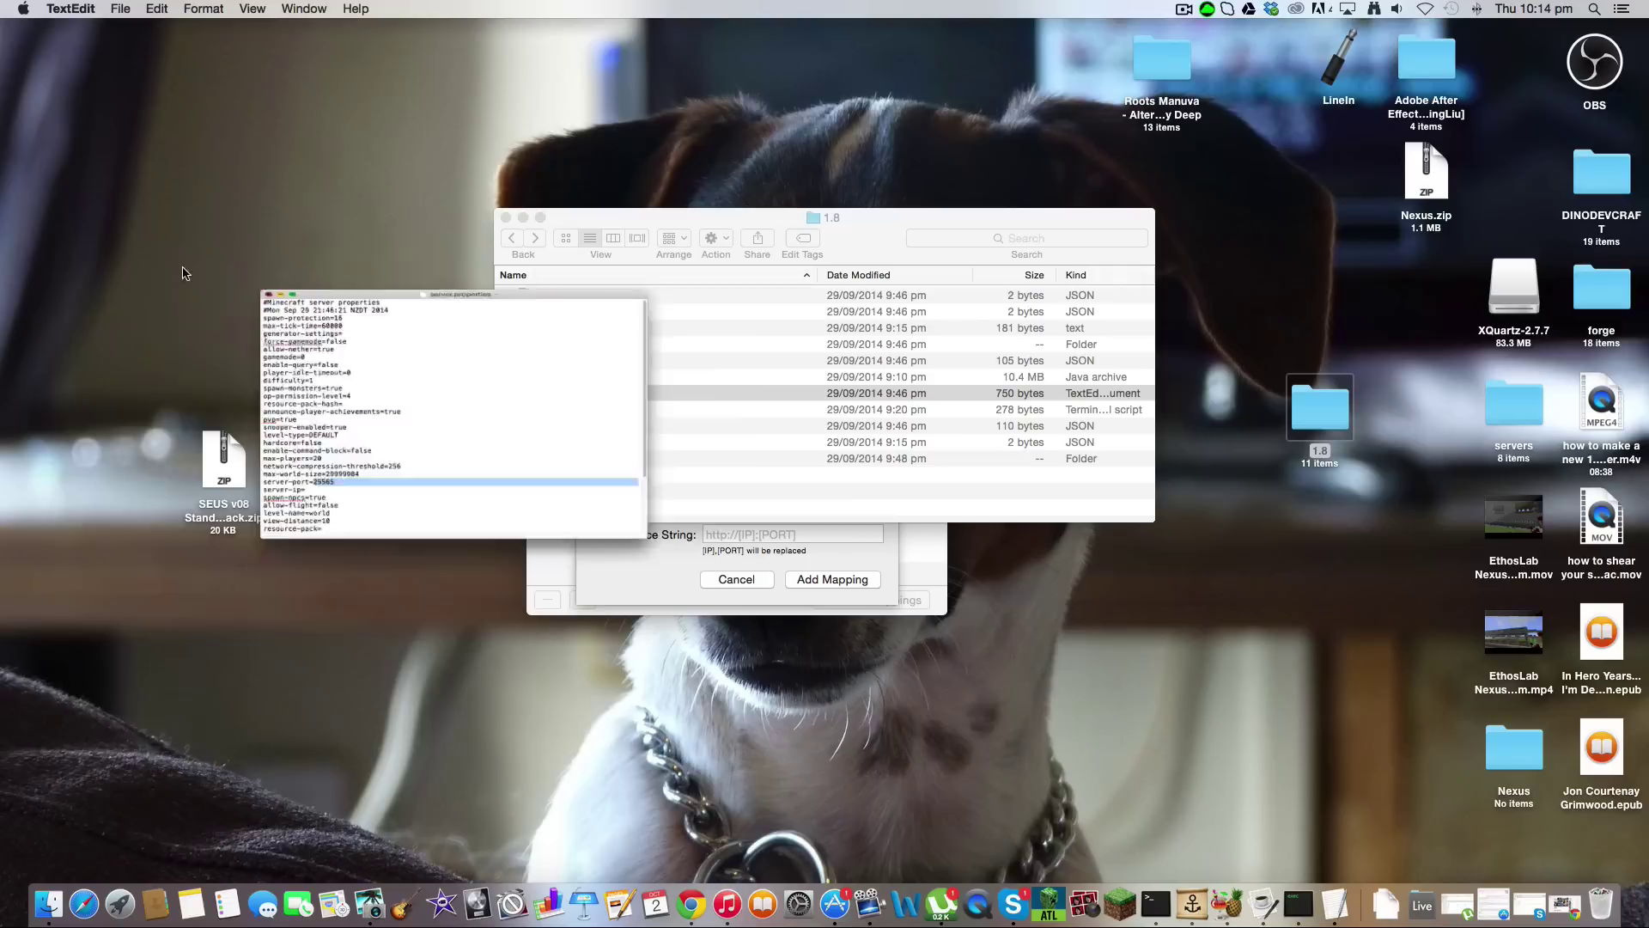
# Step: Enter 25565 as local and public port and 'minecraft' as the mapping description
pyautogui.click(677, 605)
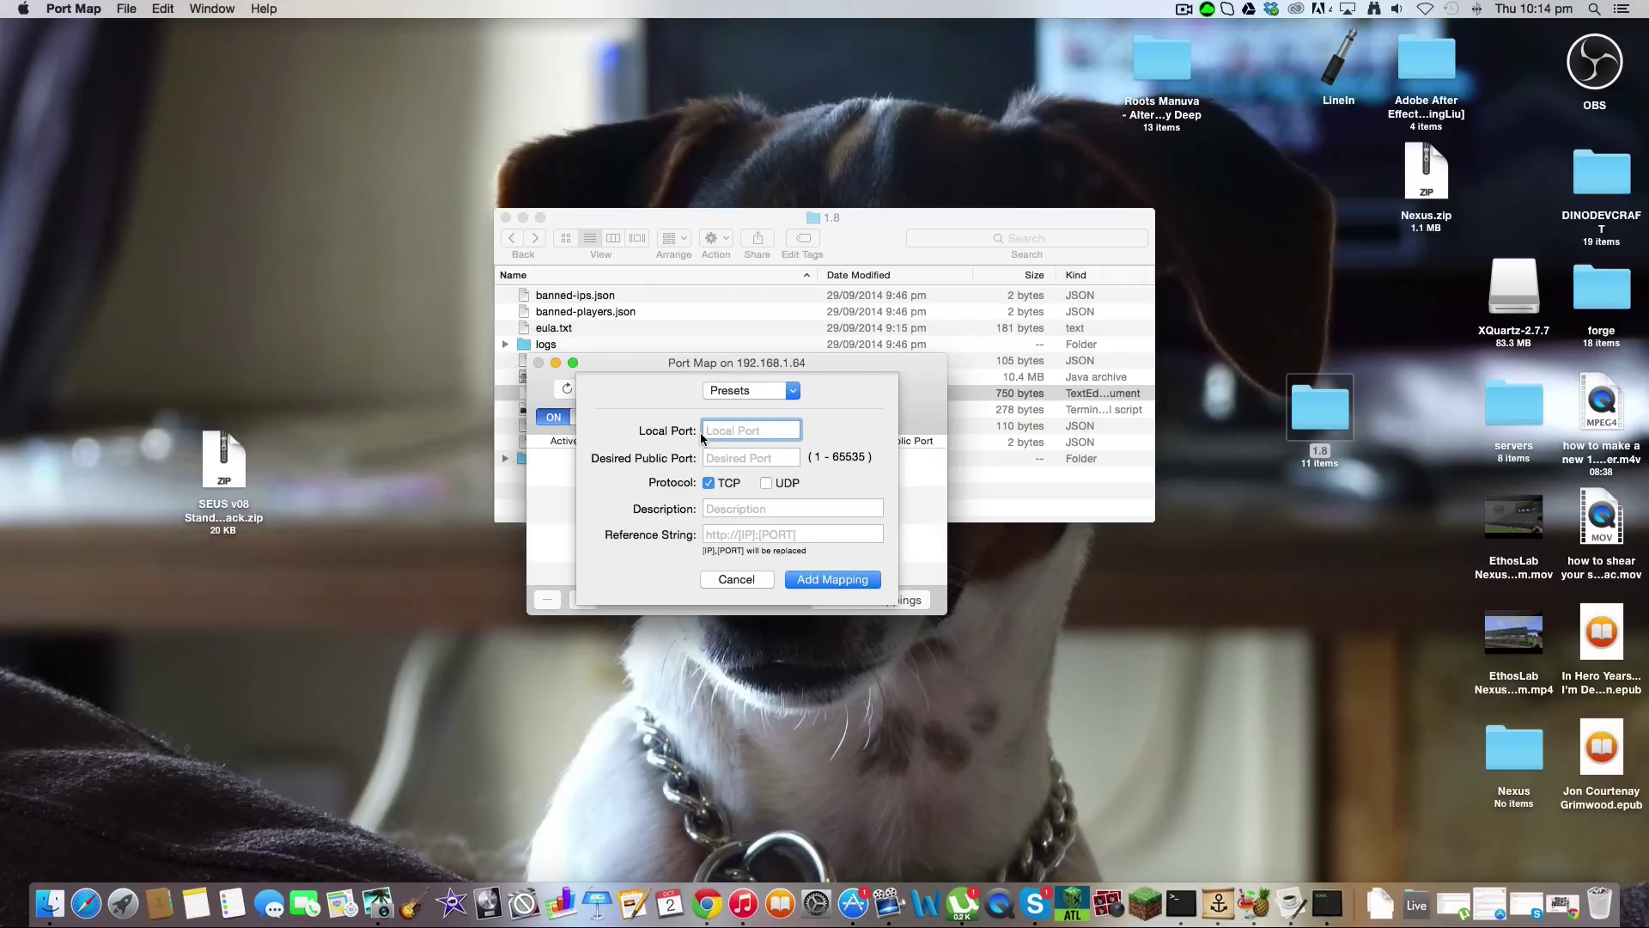
pyautogui.write('25565')
pyautogui.click(733, 507)
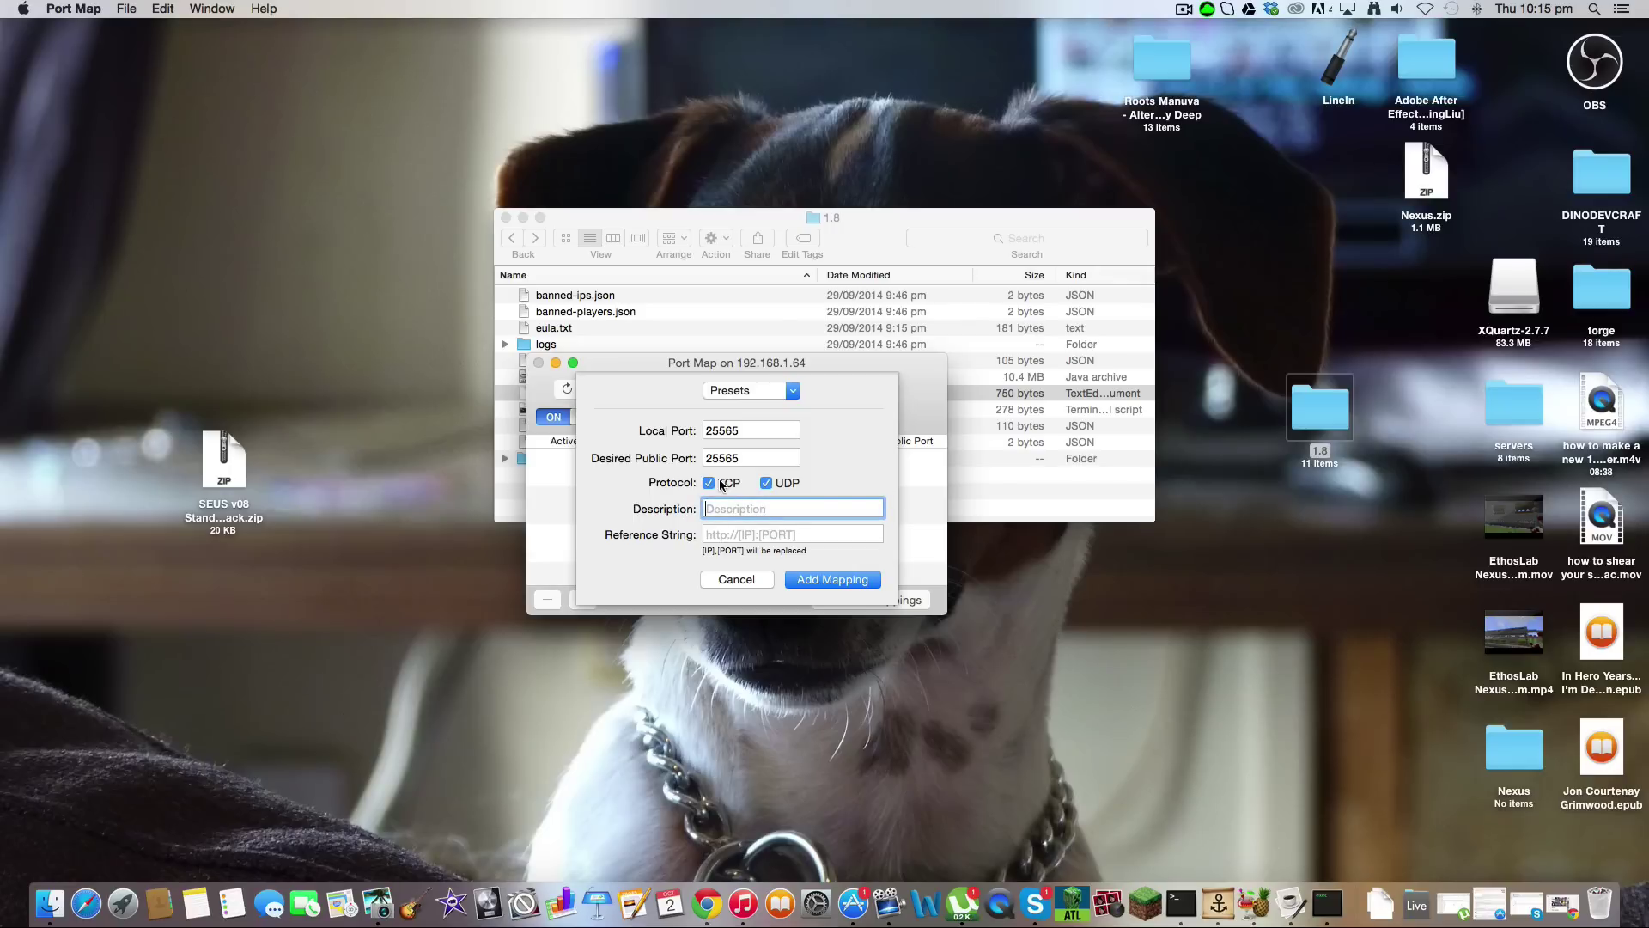
pyautogui.write('minecraft')
pyautogui.click(720, 534)
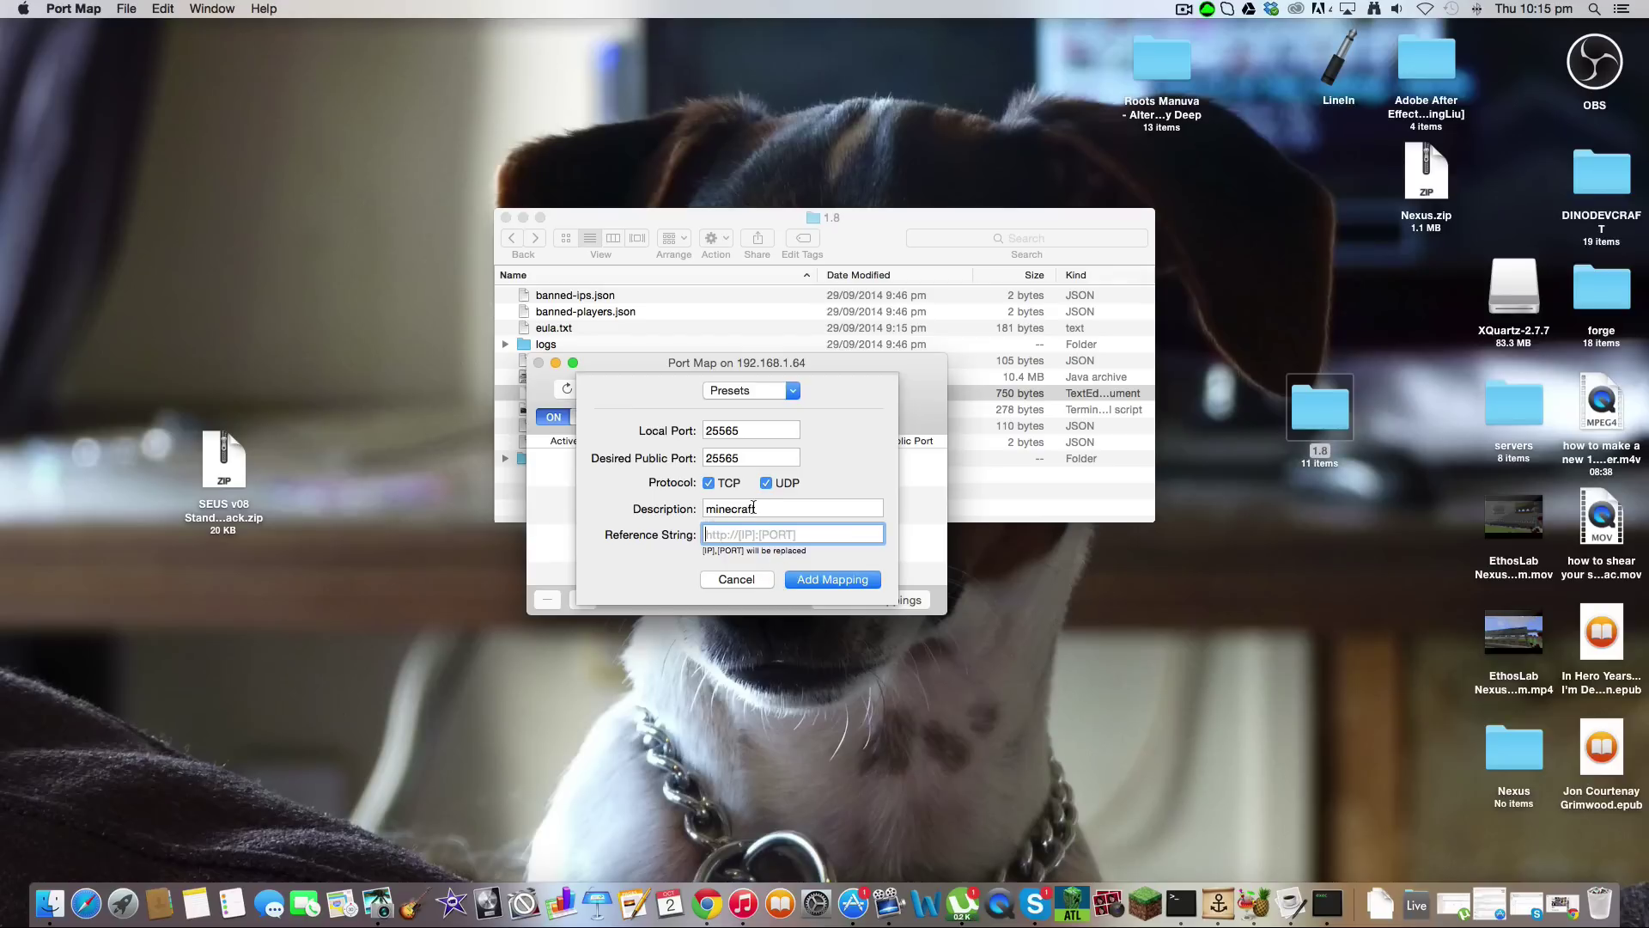
# Step: Add the minecraft TCP/UDP mapping and move the server folder beside Port Map
pyautogui.hotkey('shift', 'Tab')
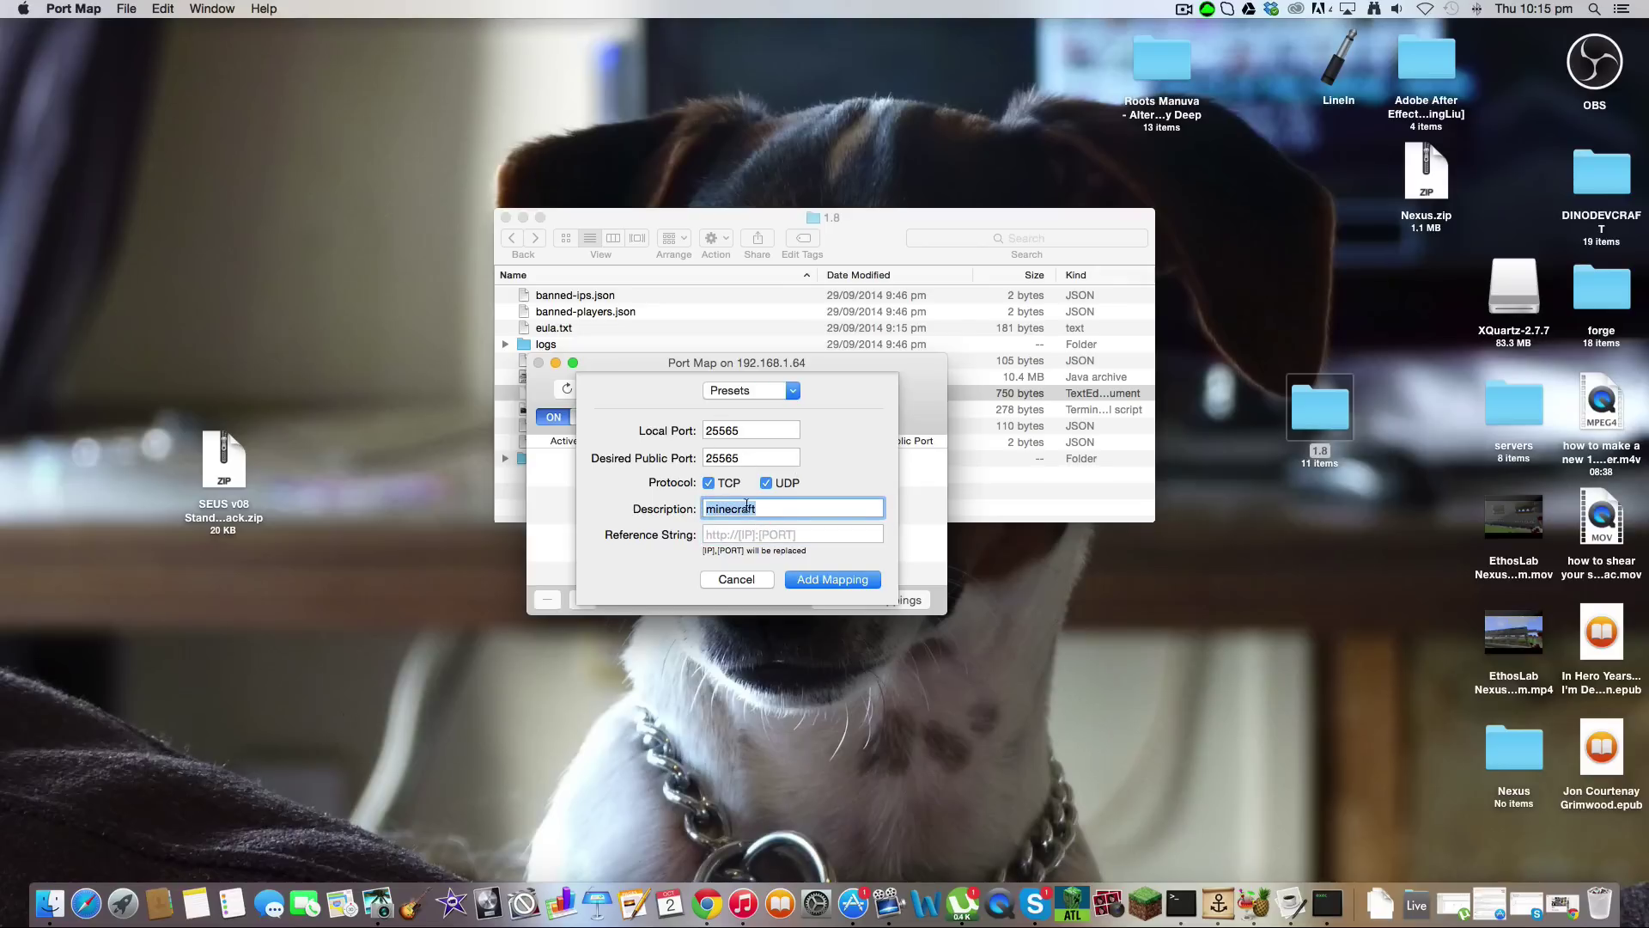
pyautogui.click(820, 581)
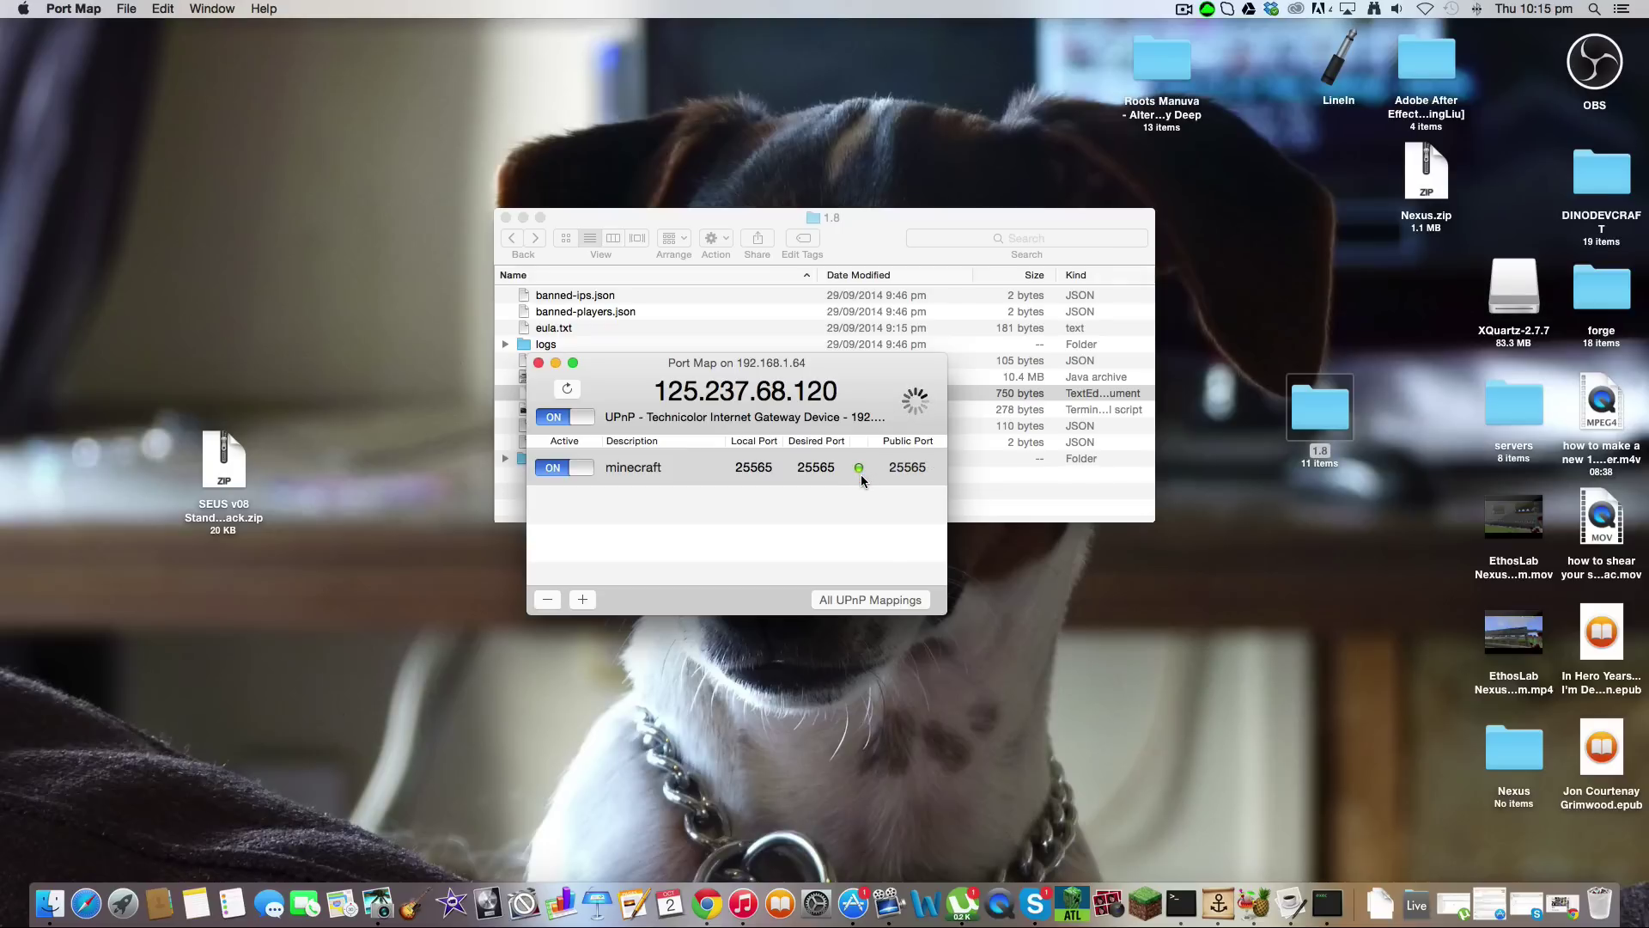
pyautogui.click(839, 237)
pyautogui.moveTo(840, 237); pyautogui.dragTo(1254, 245)
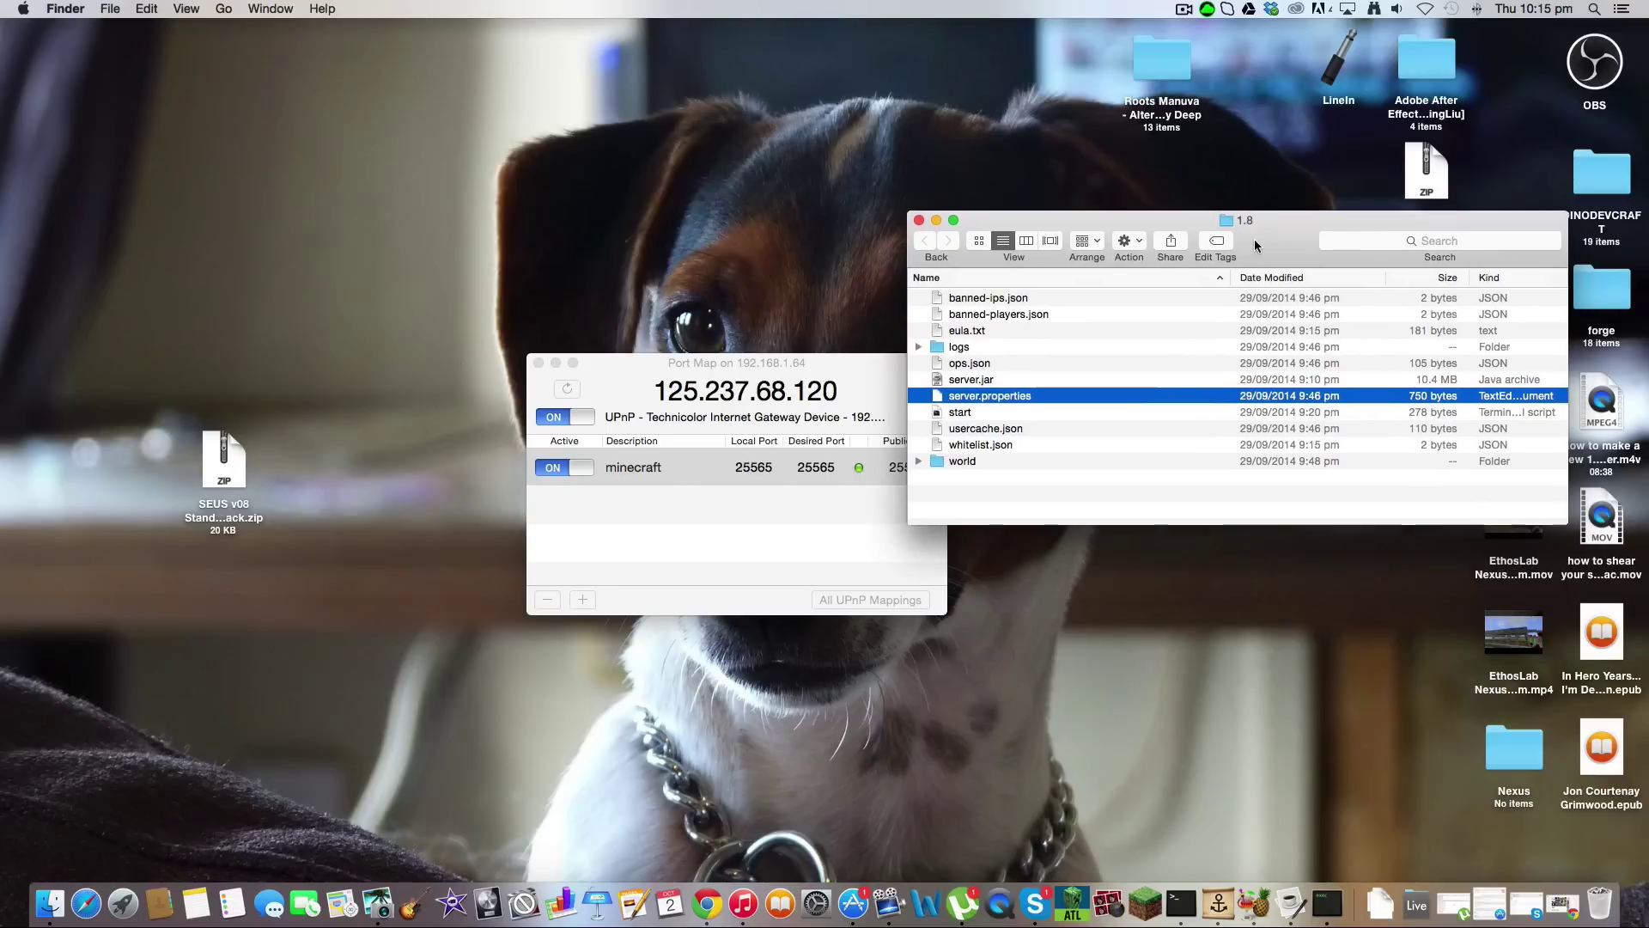
# Step: Launch the Minecraft server via start.command, close the folder, and move Terminal top-left
pyautogui.doubleClick(1042, 411)
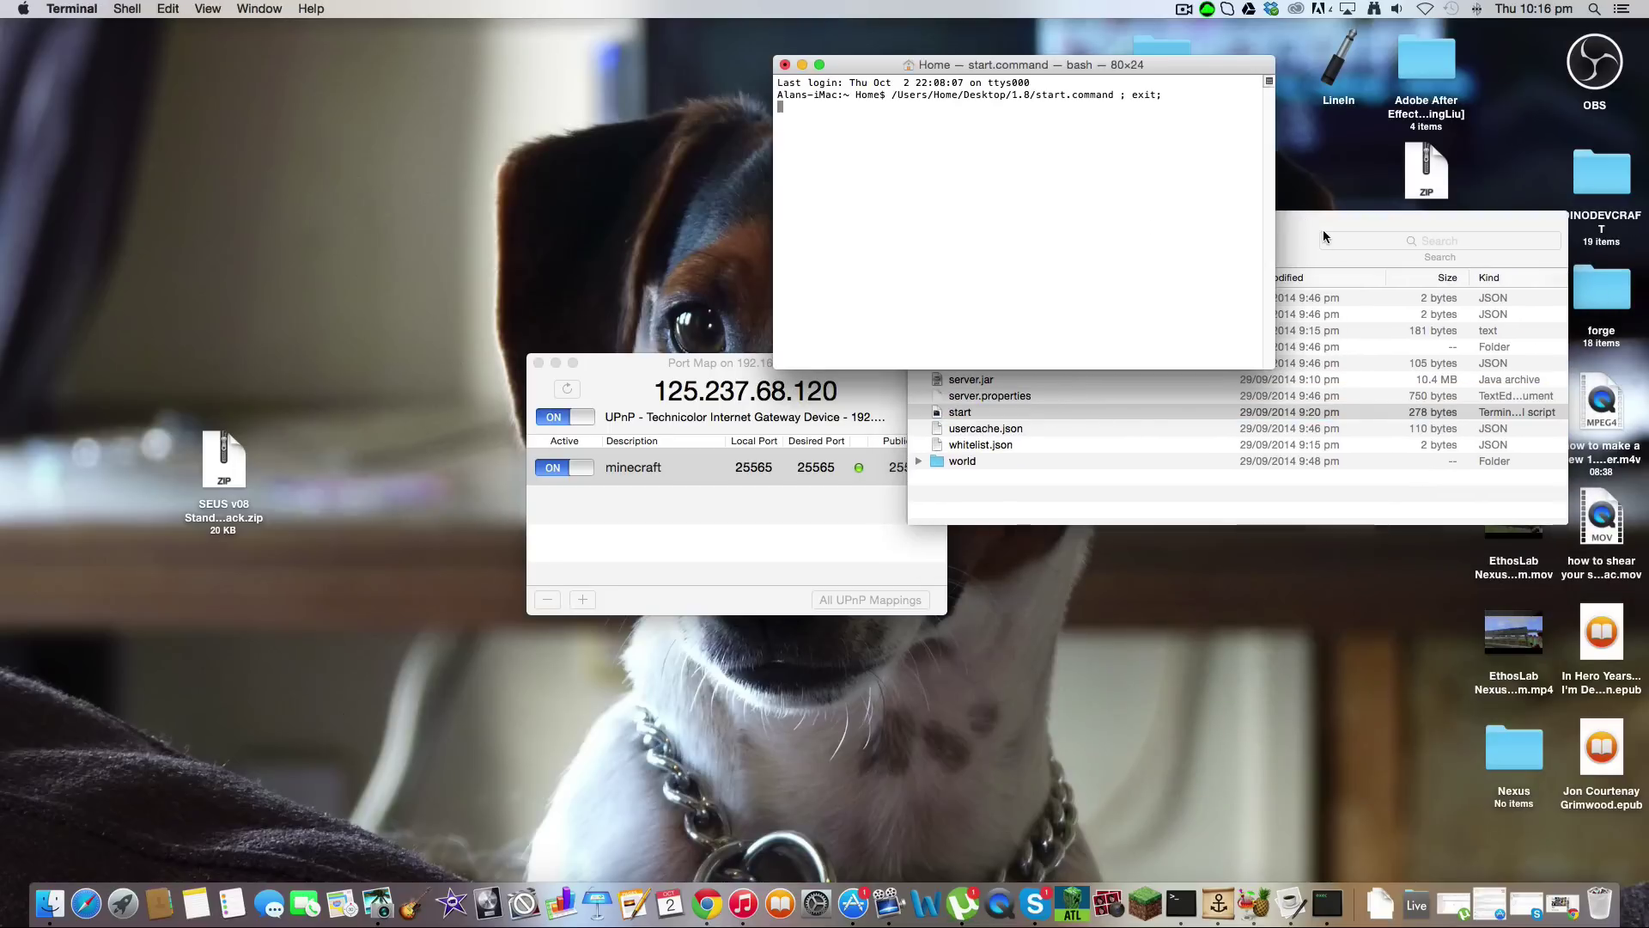
pyautogui.click(1333, 240)
pyautogui.click(918, 220)
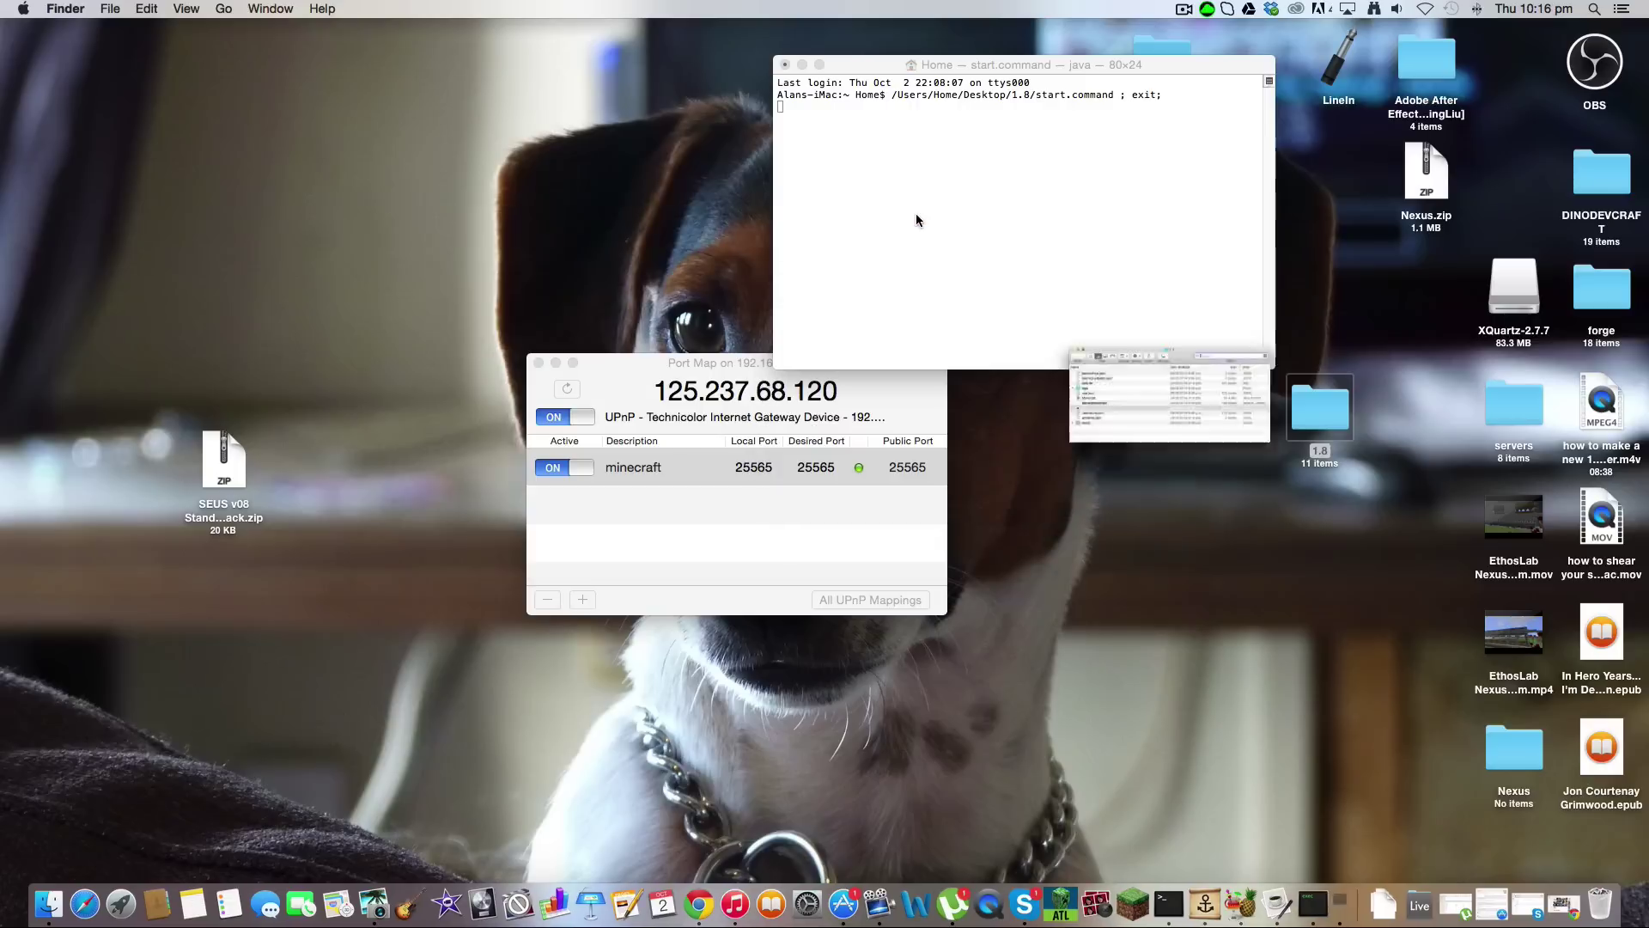
pyautogui.click(942, 176)
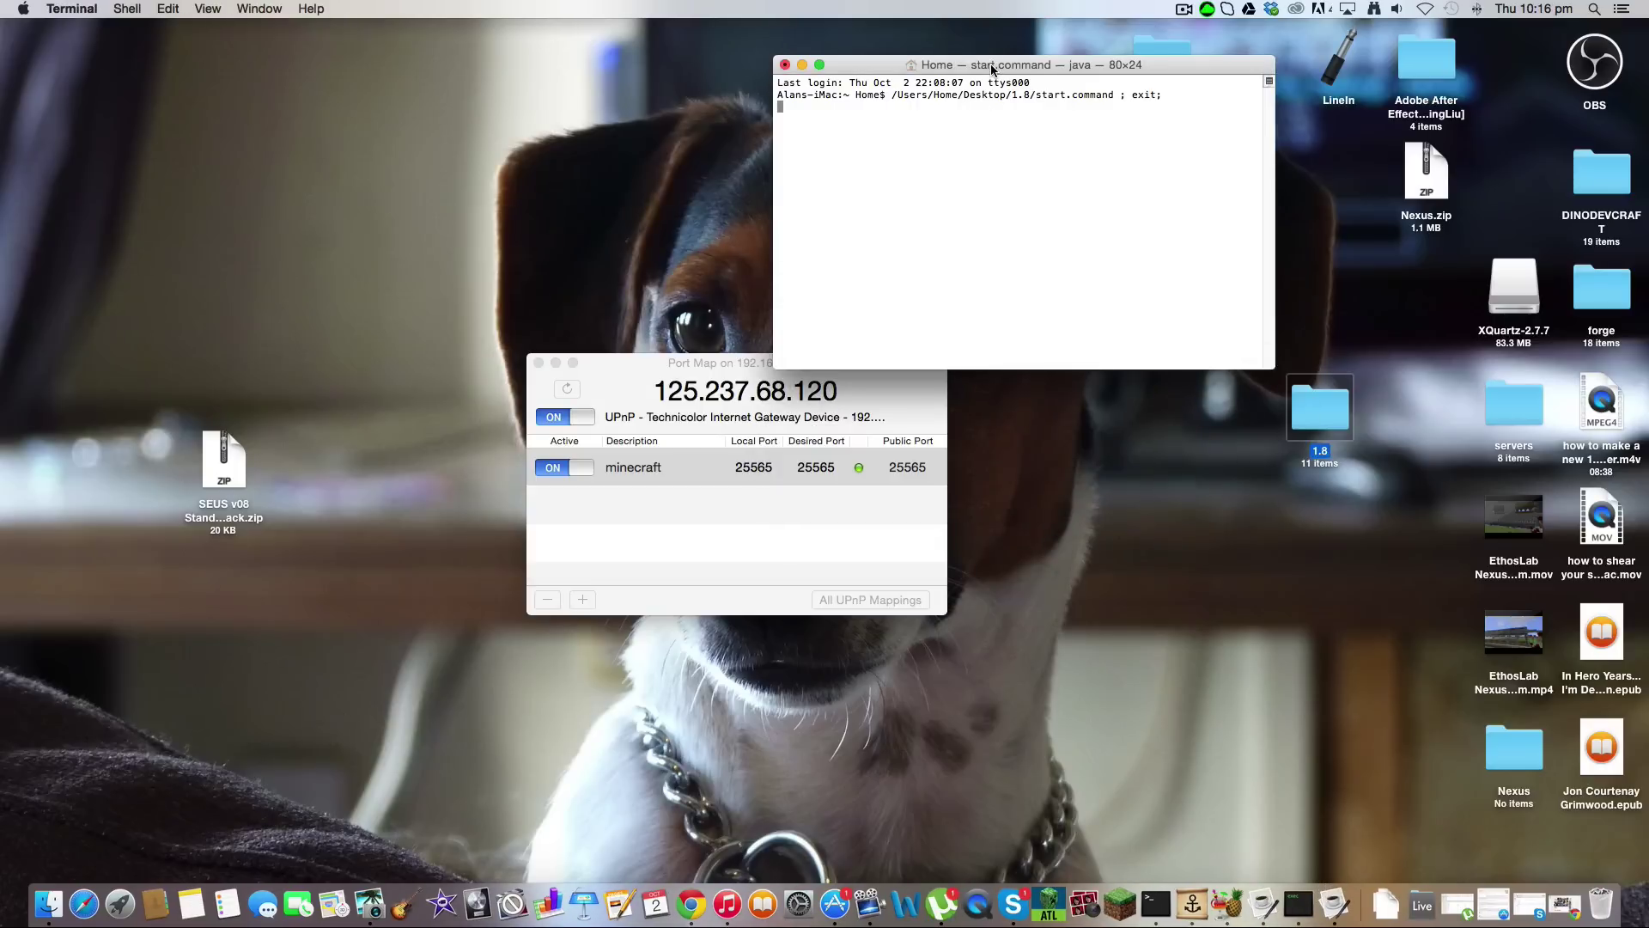
pyautogui.moveTo(992, 52); pyautogui.dragTo(226, 15)
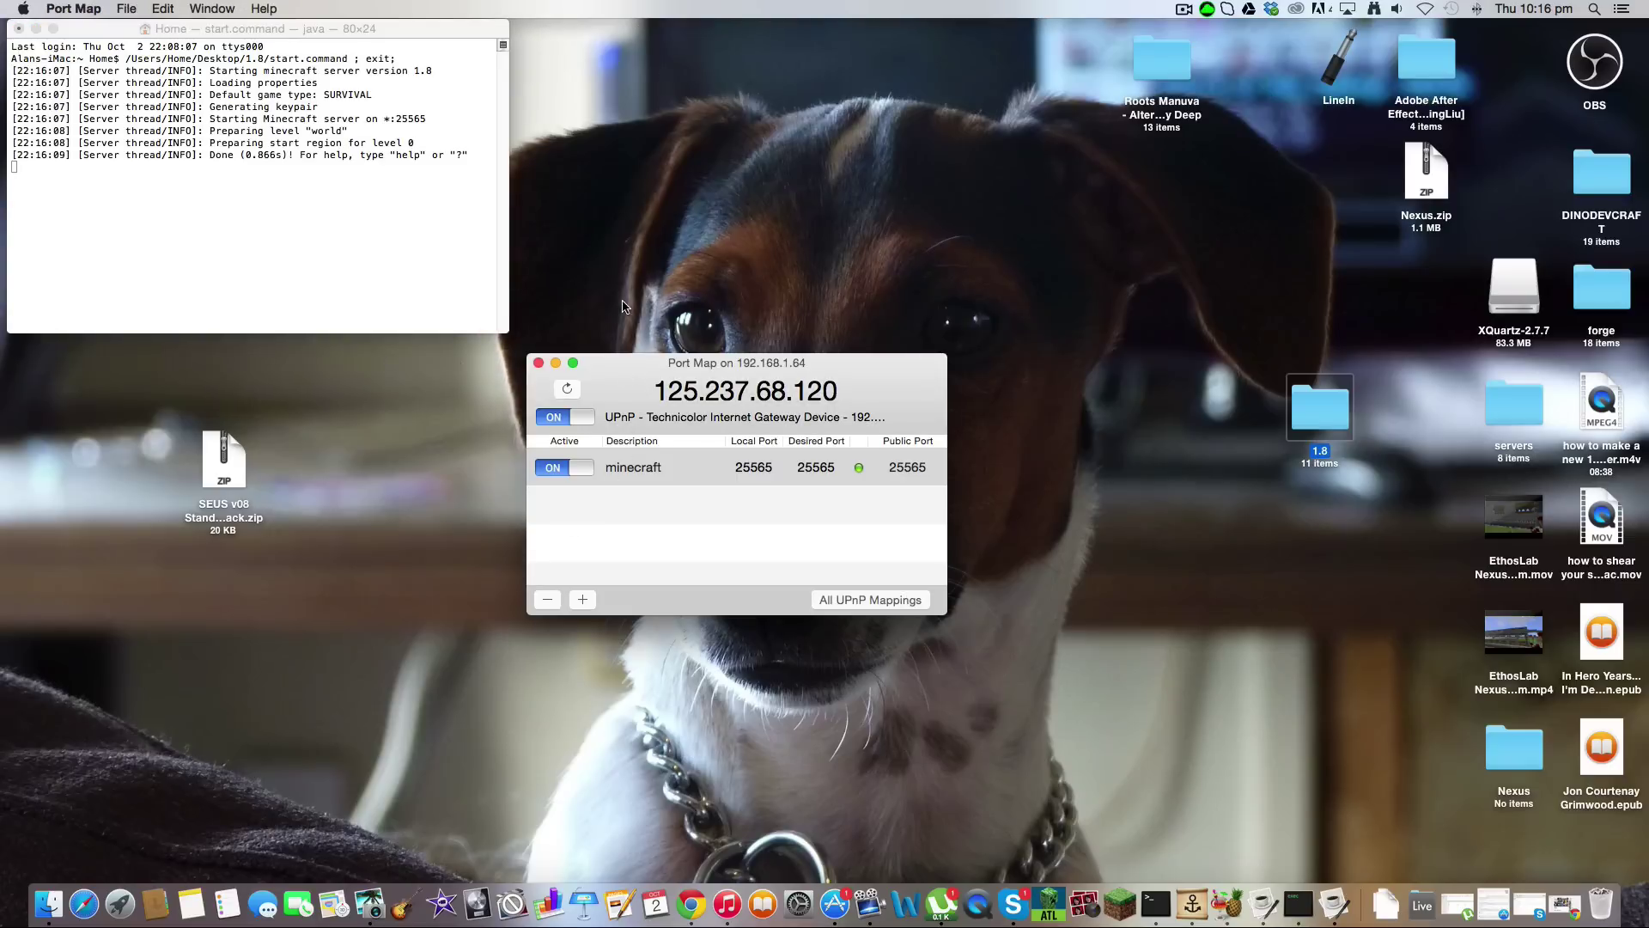
# Step: Move Port Map to the top of the screen and select its public IP address
pyautogui.moveTo(622, 362); pyautogui.dragTo(594, 28)
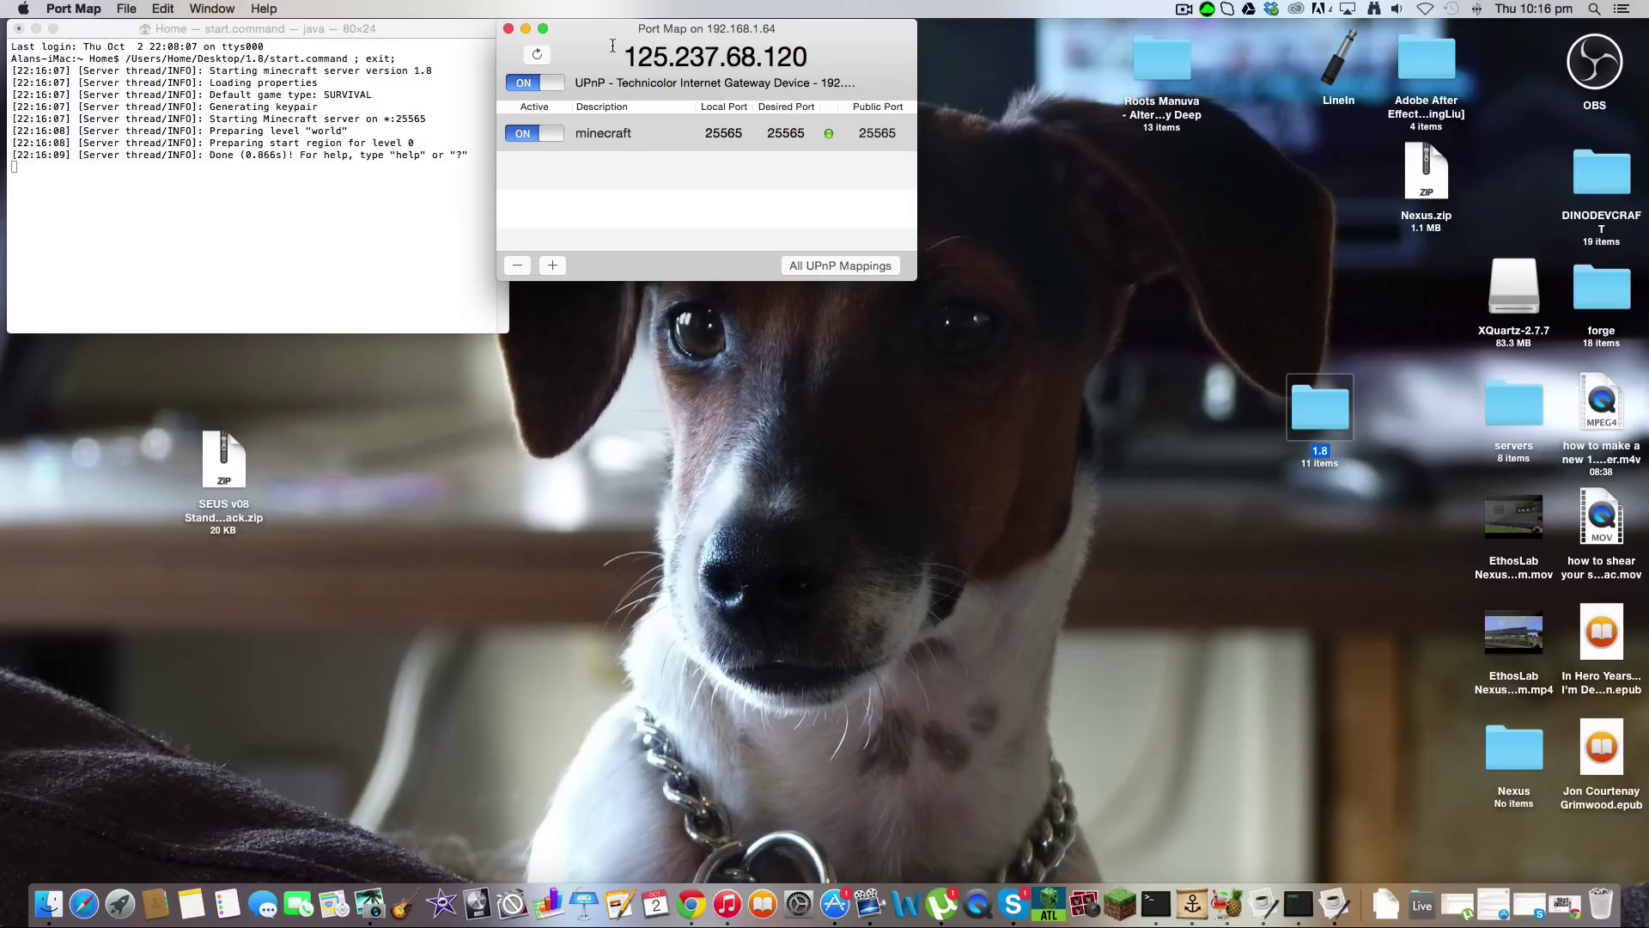
pyautogui.moveTo(612, 44); pyautogui.dragTo(807, 64)
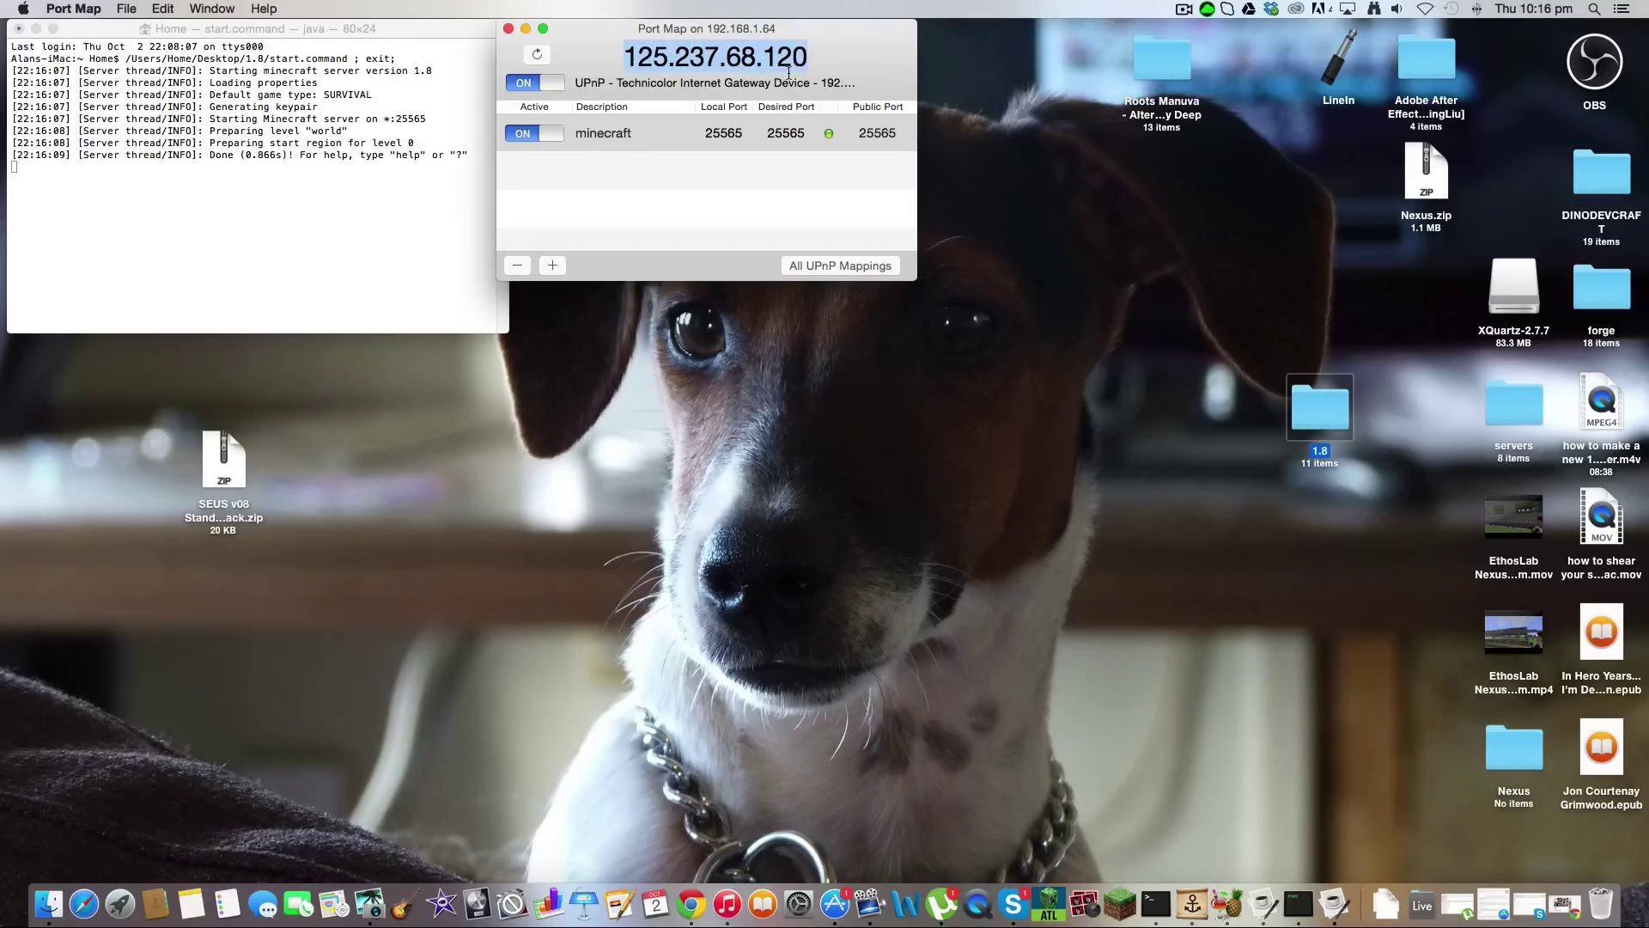
pyautogui.moveTo(623, 57); pyautogui.dragTo(812, 57)
pyautogui.click(191, 264)
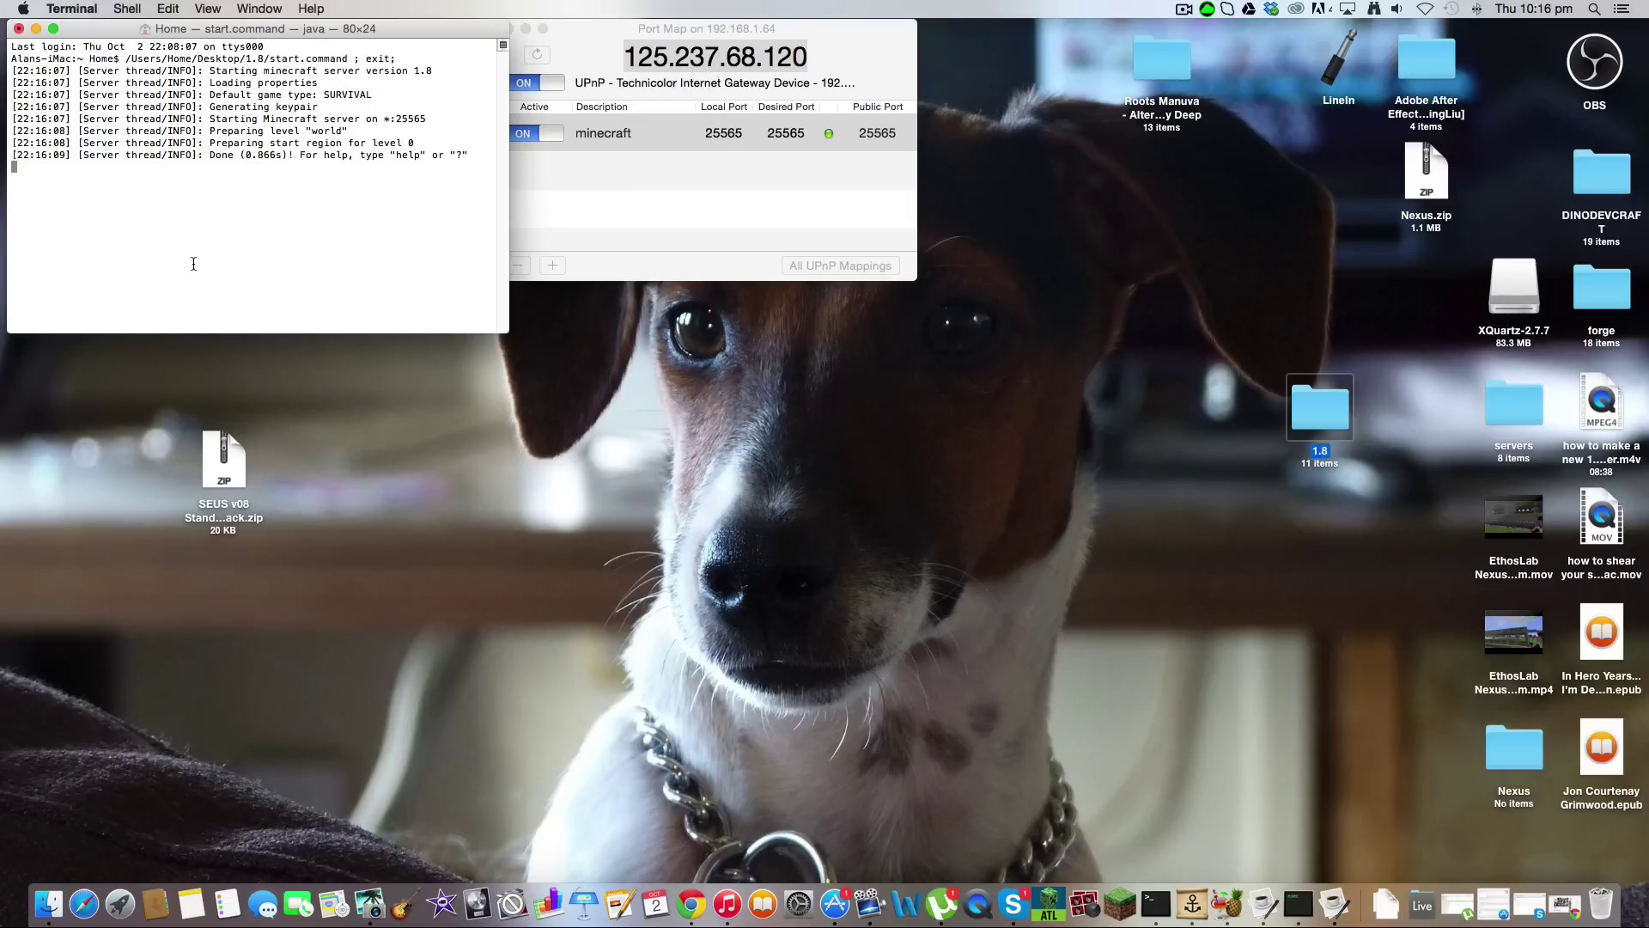
pyautogui.write(';')
pyautogui.press('BackSpace')
pyautogui.write(':')
pyautogui.click(720, 131)
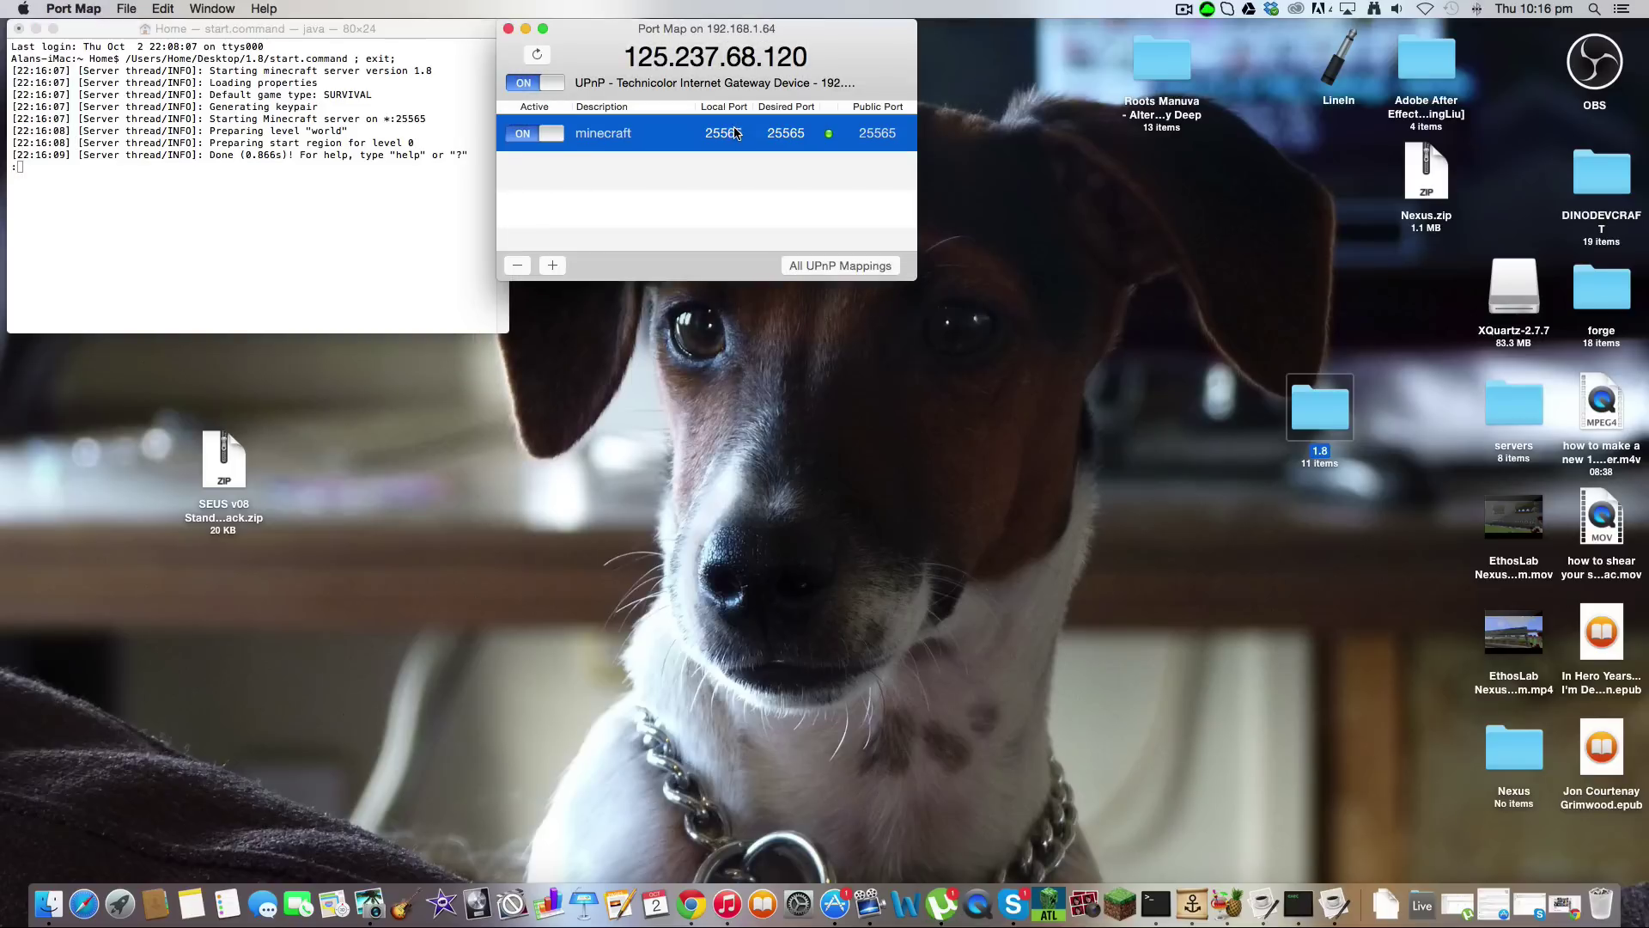